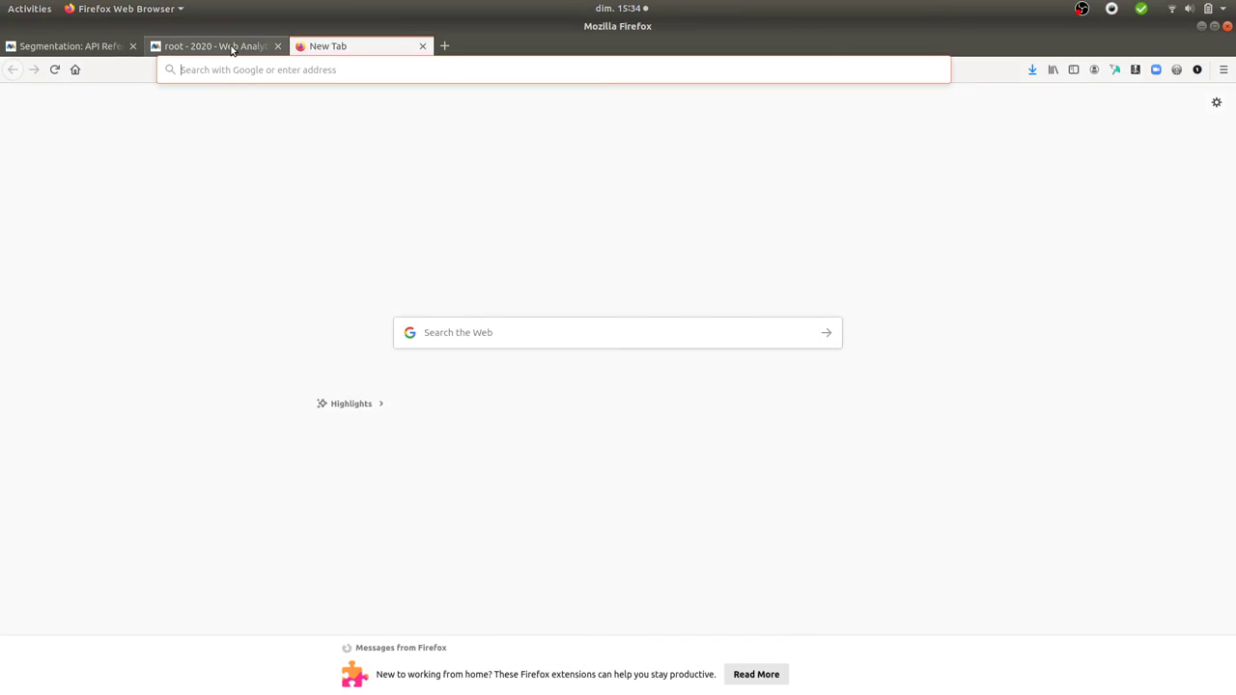
Step: From the France report, open a new Create new Alert form via Administration > Personal > Alerts
left_click(232, 47)
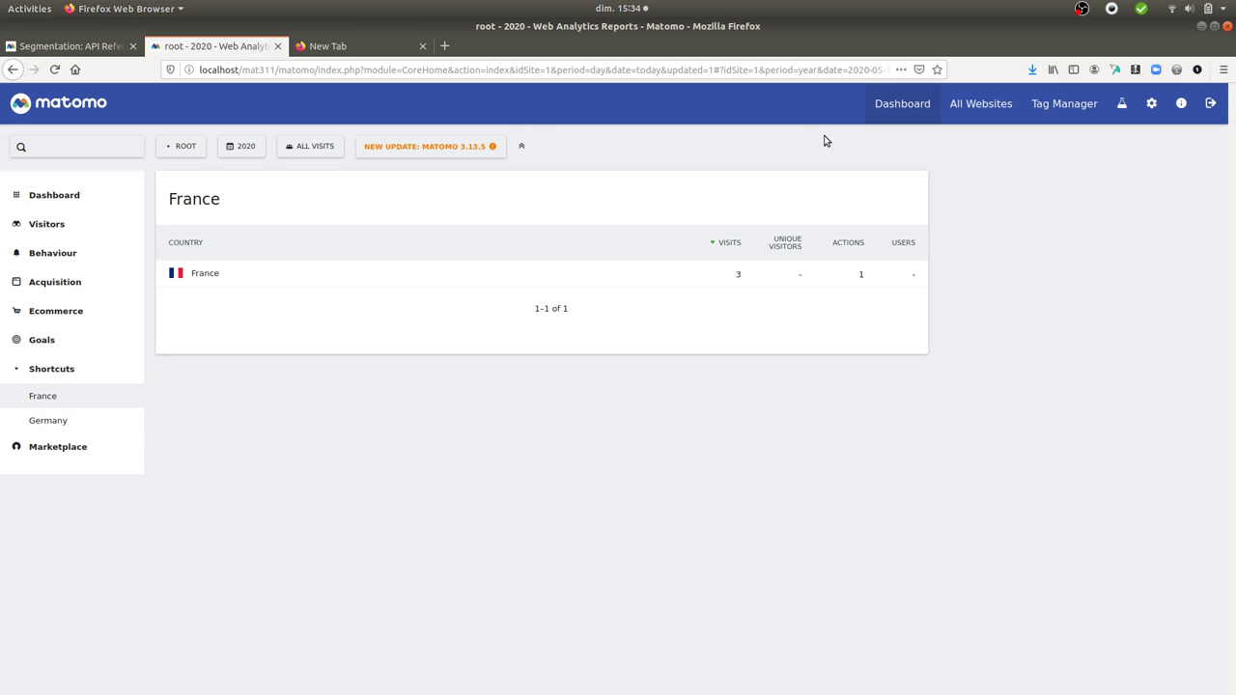
left_click(1151, 107)
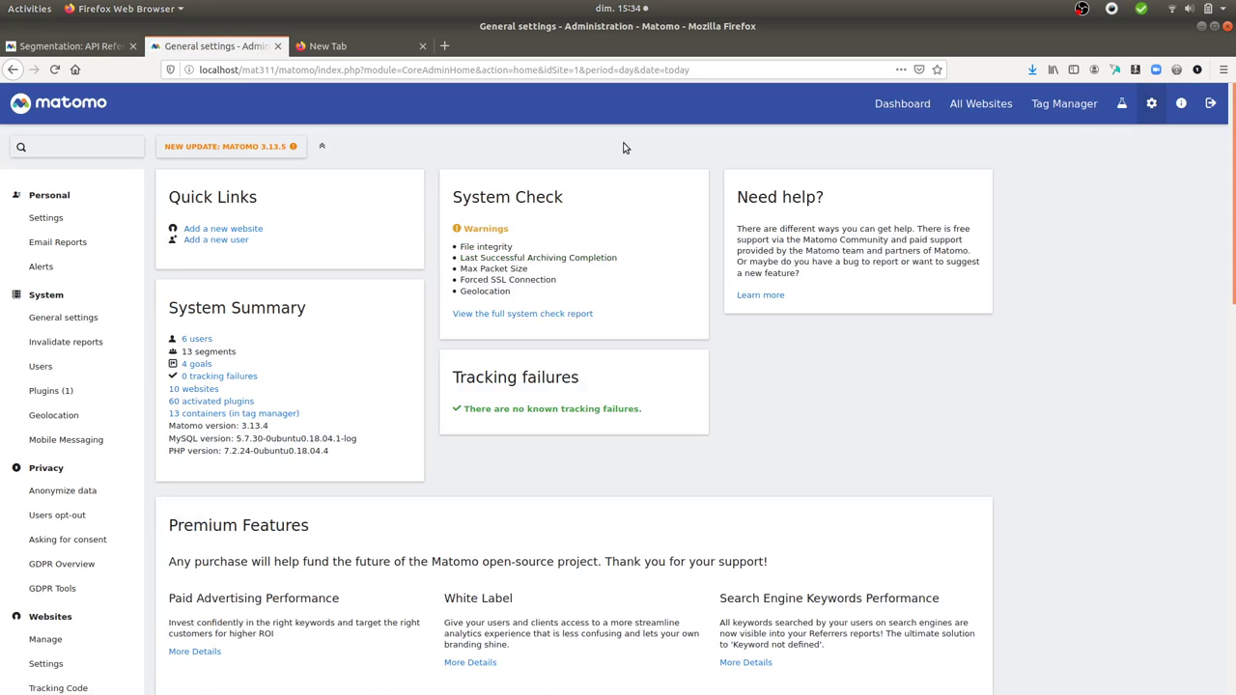
left_click(42, 267)
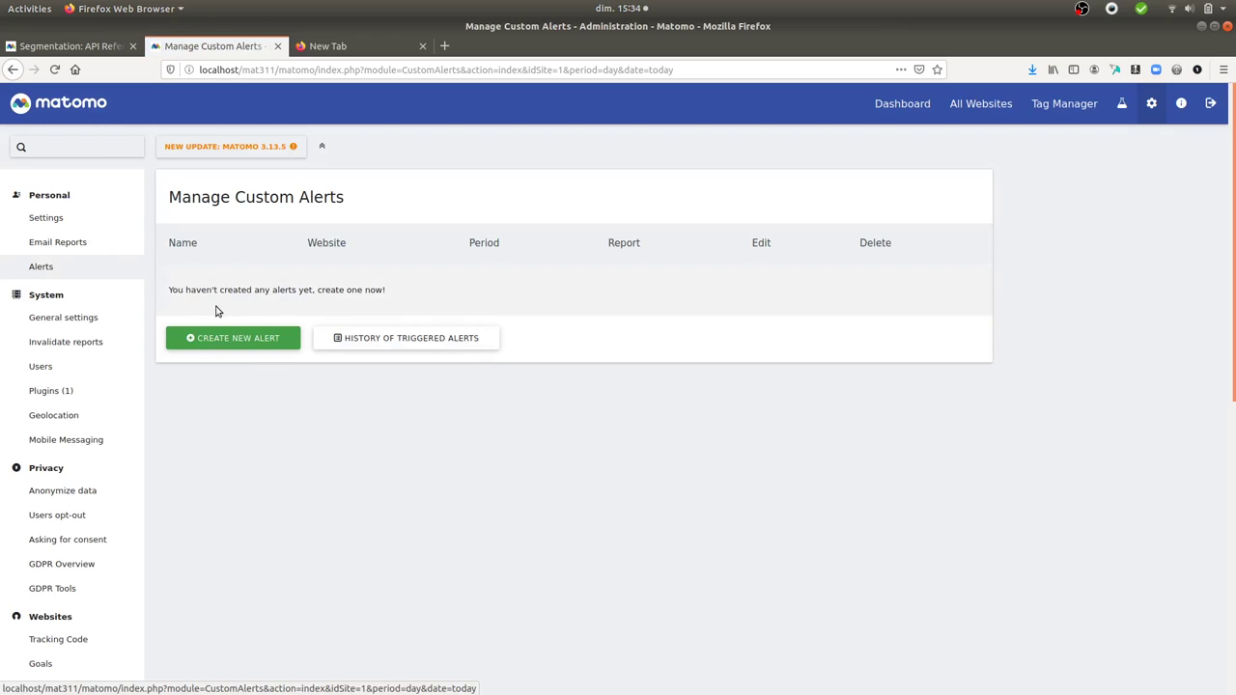
left_click(201, 339)
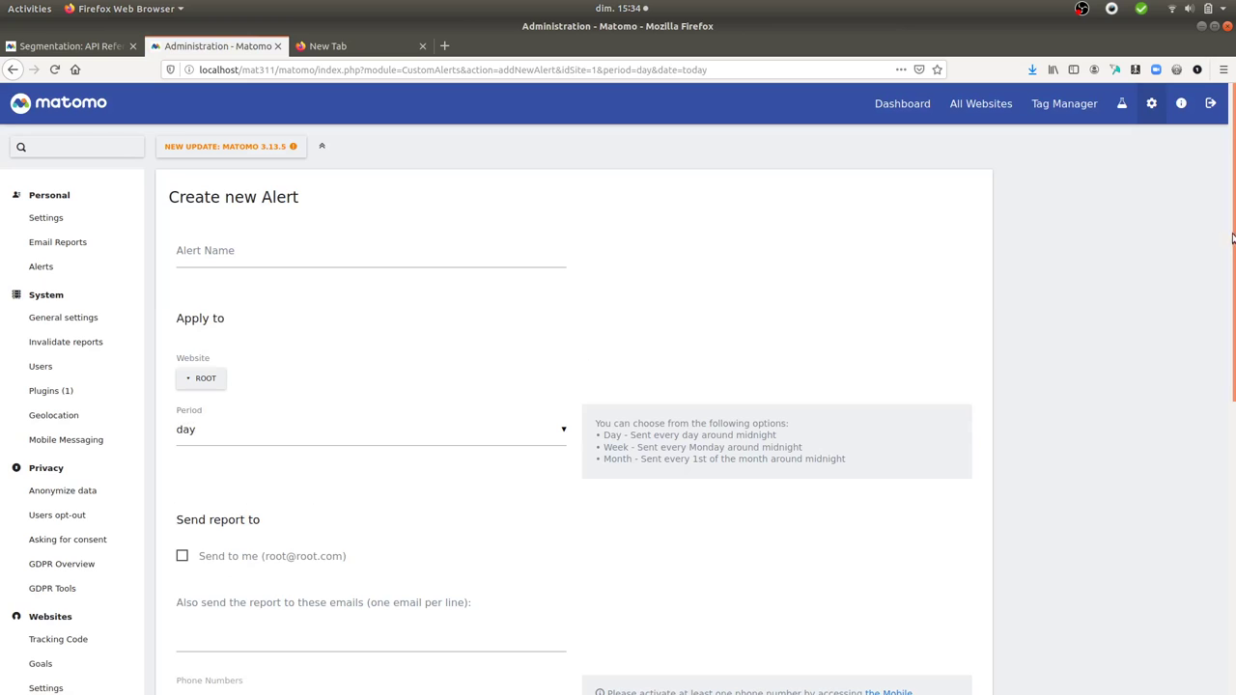
left_click_drag(1232, 237, 1234, 522)
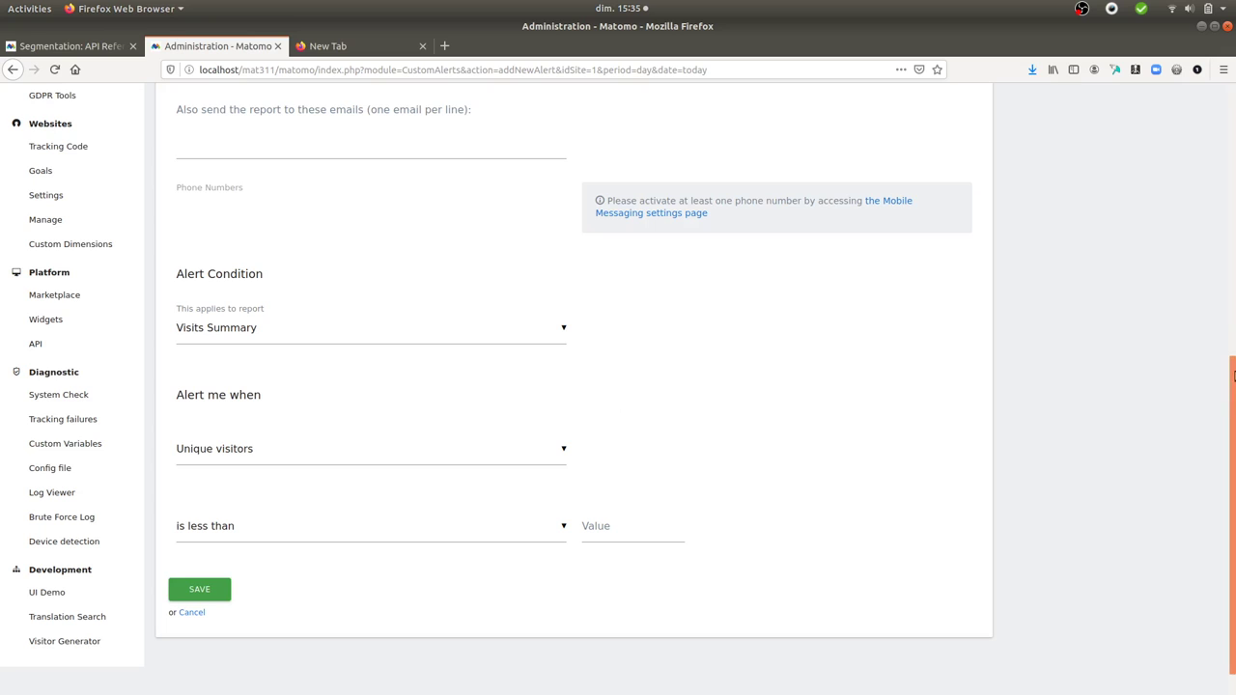
left_click_drag(1233, 391, 1228, 111)
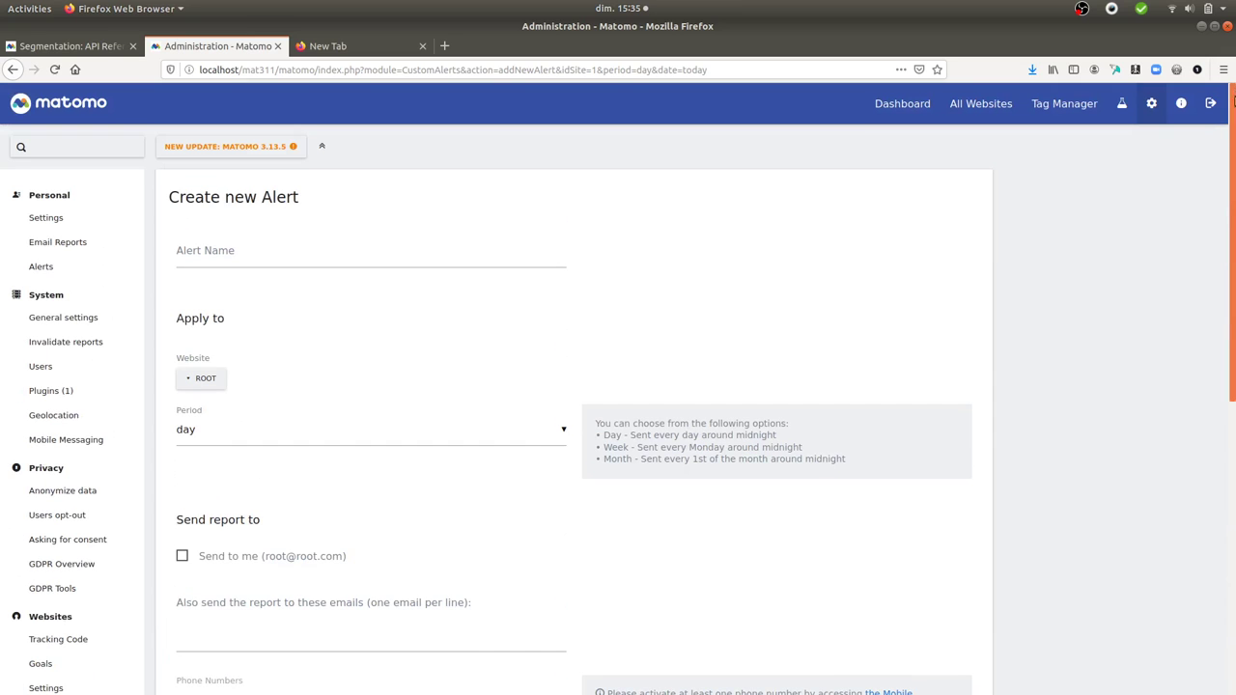
Step: Leave the alert form for the Dashboard and open the France report under Shortcuts
left_click(902, 107)
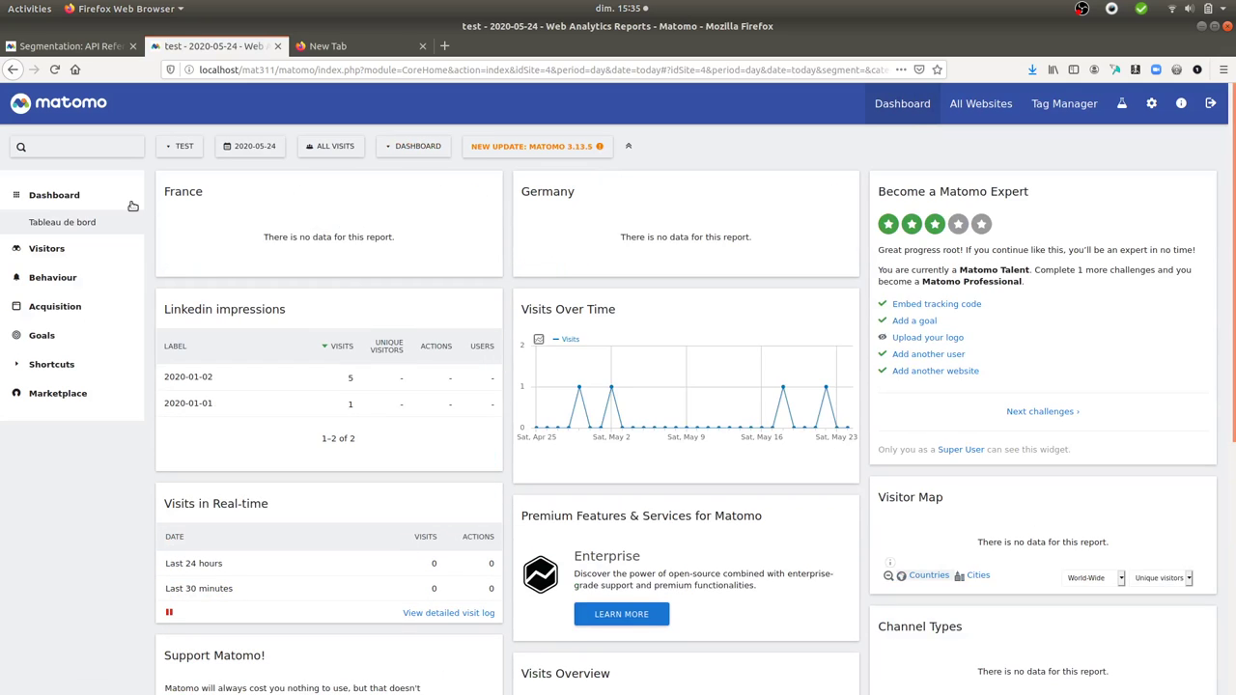
left_click(84, 197)
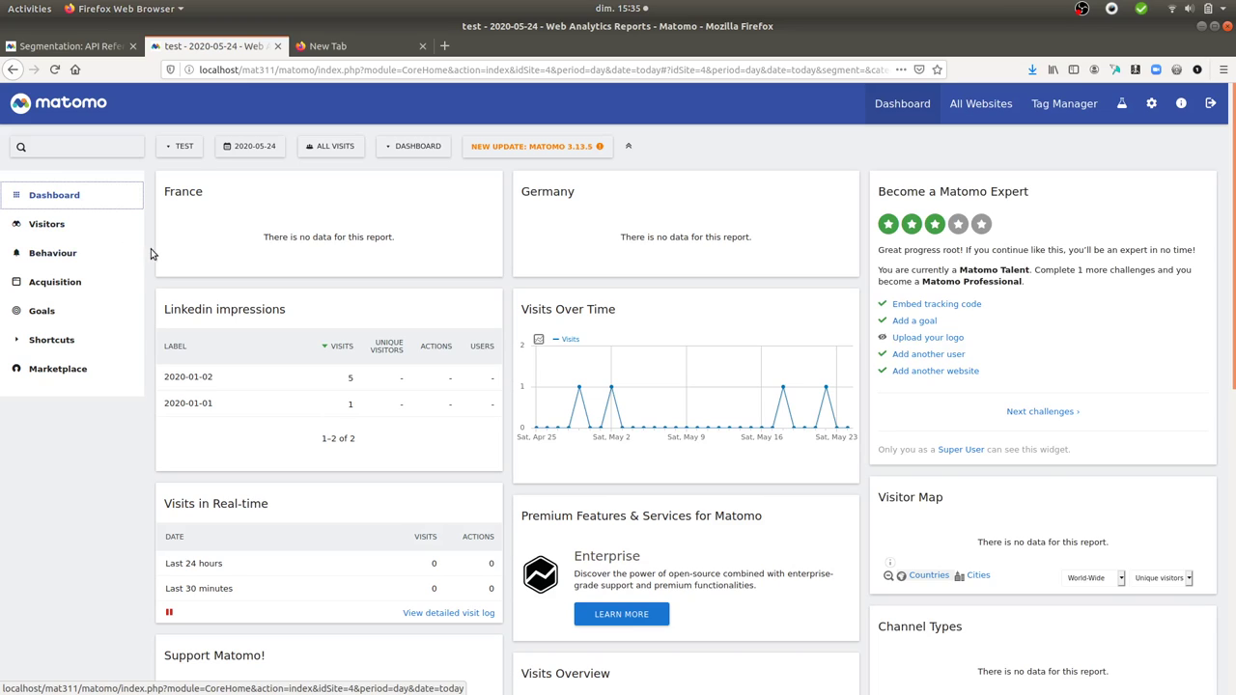
left_click(45, 345)
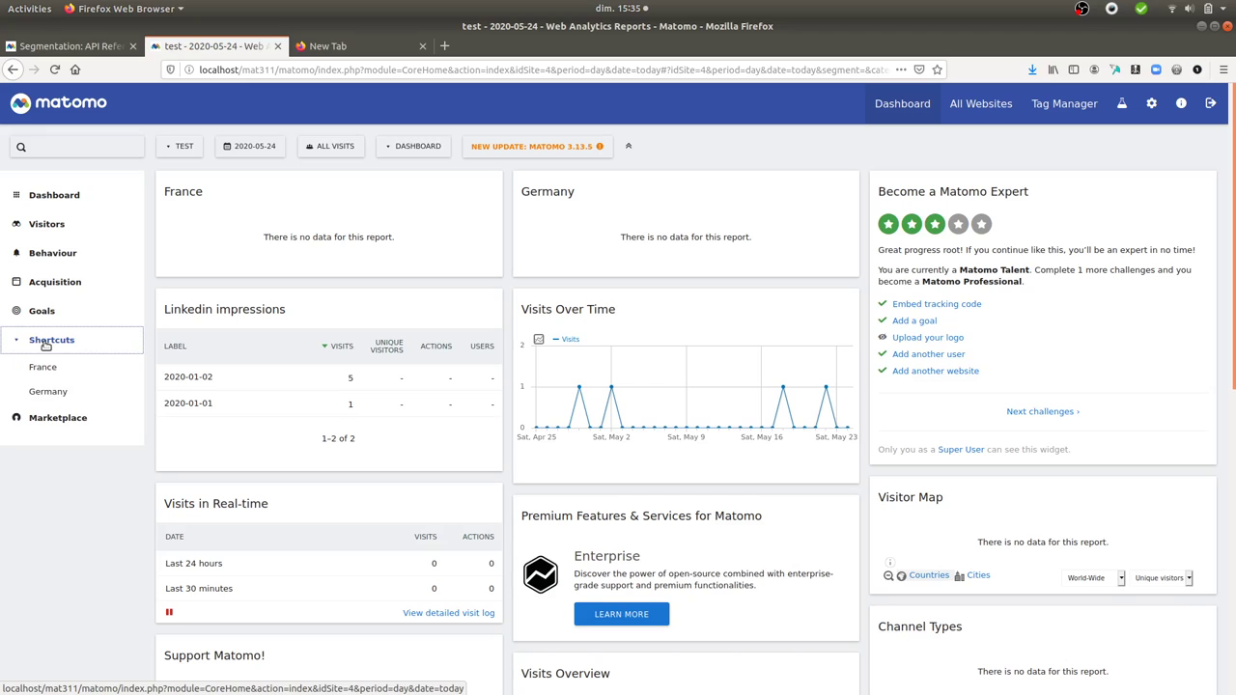
left_click(81, 373)
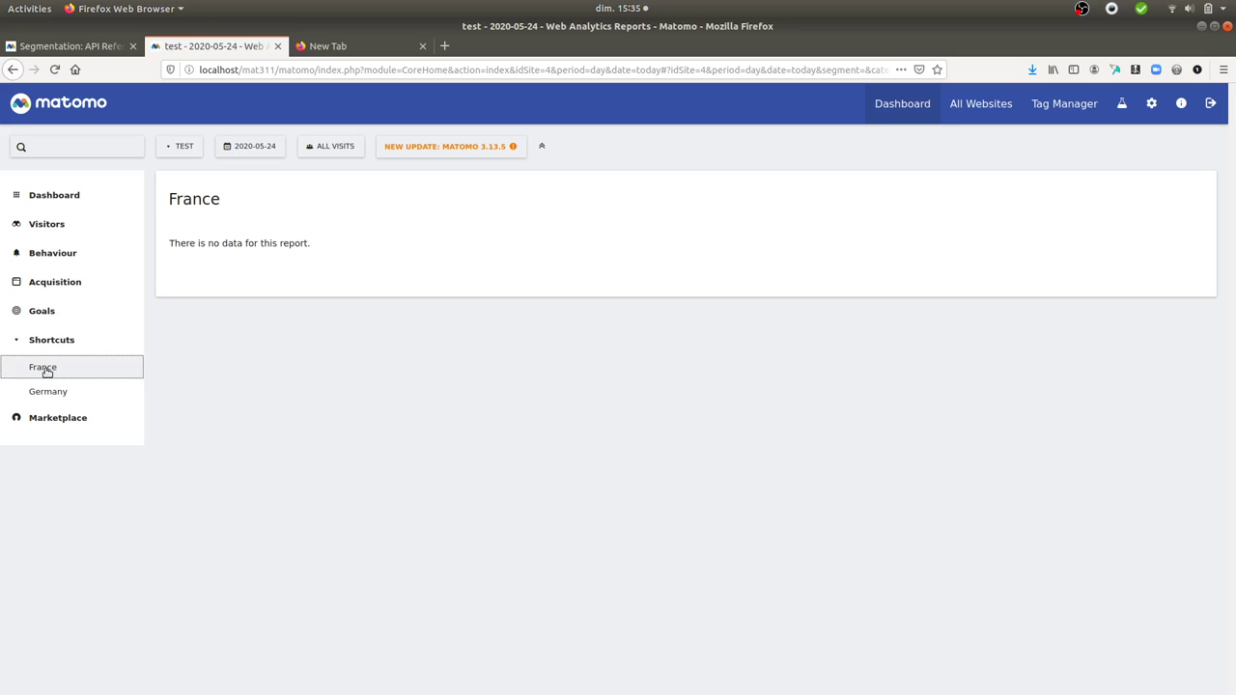
Step: Comment out getFrance's 'segment' line in API.php with // and save the file in nano
mouse_move(2, 369)
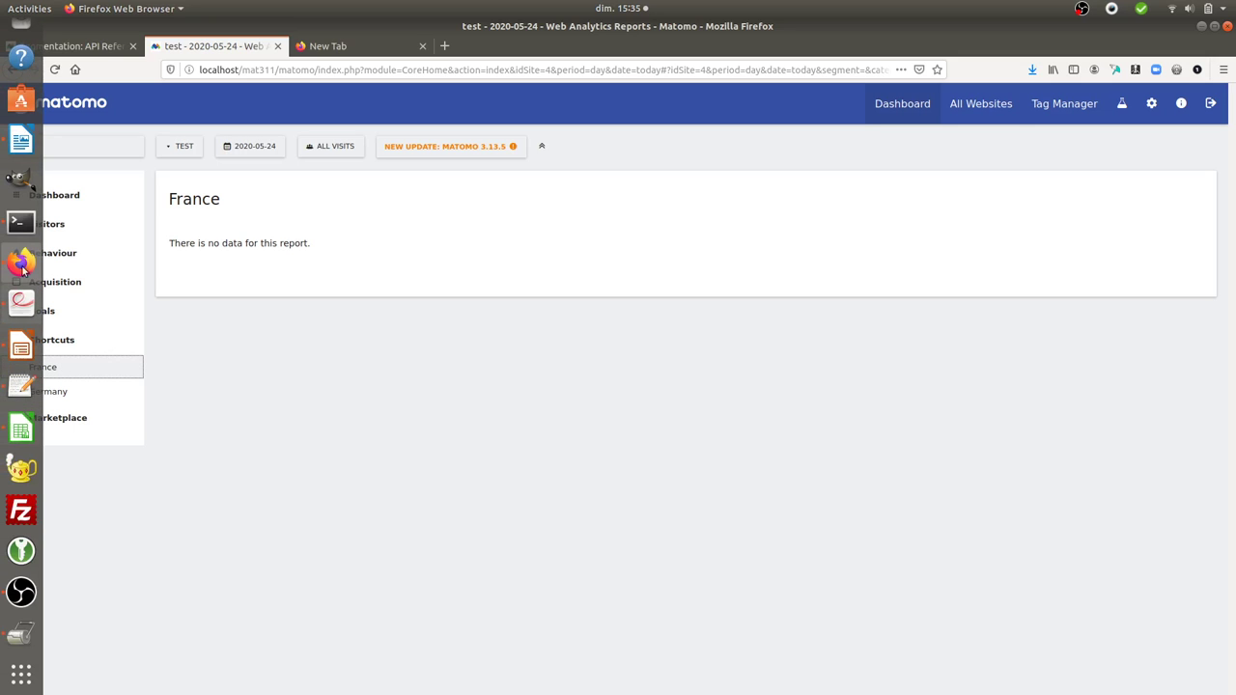
left_click(20, 224)
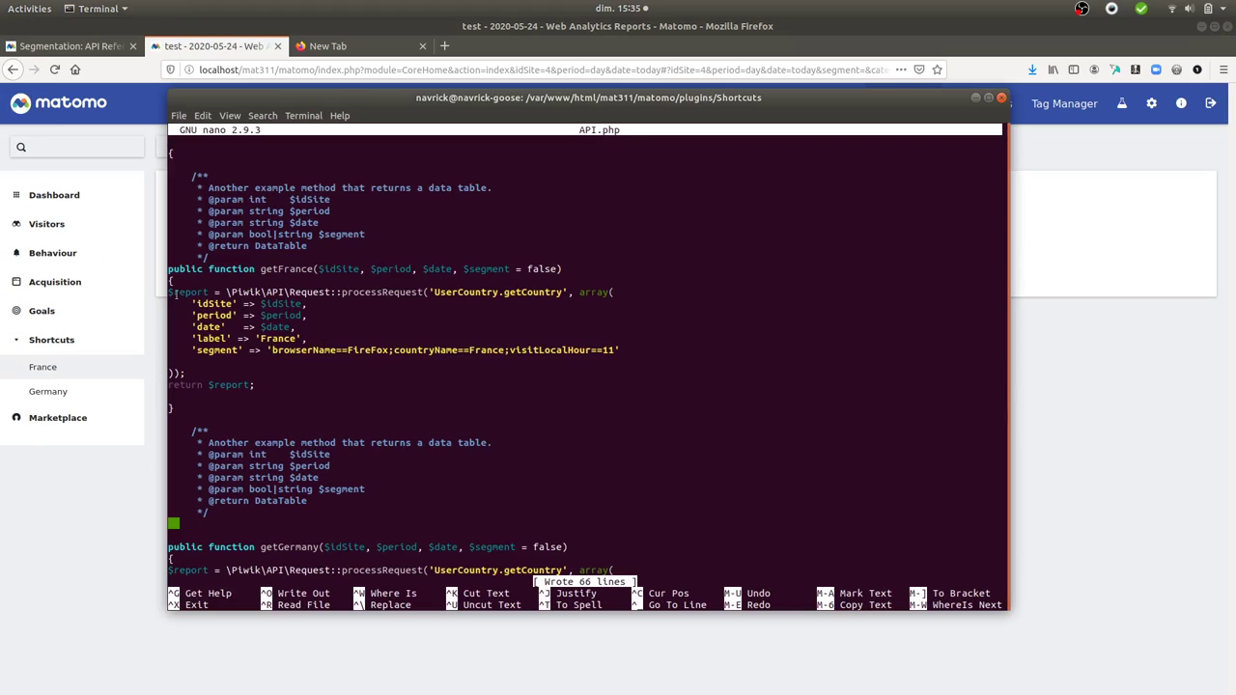
left_click_drag(170, 280, 265, 356)
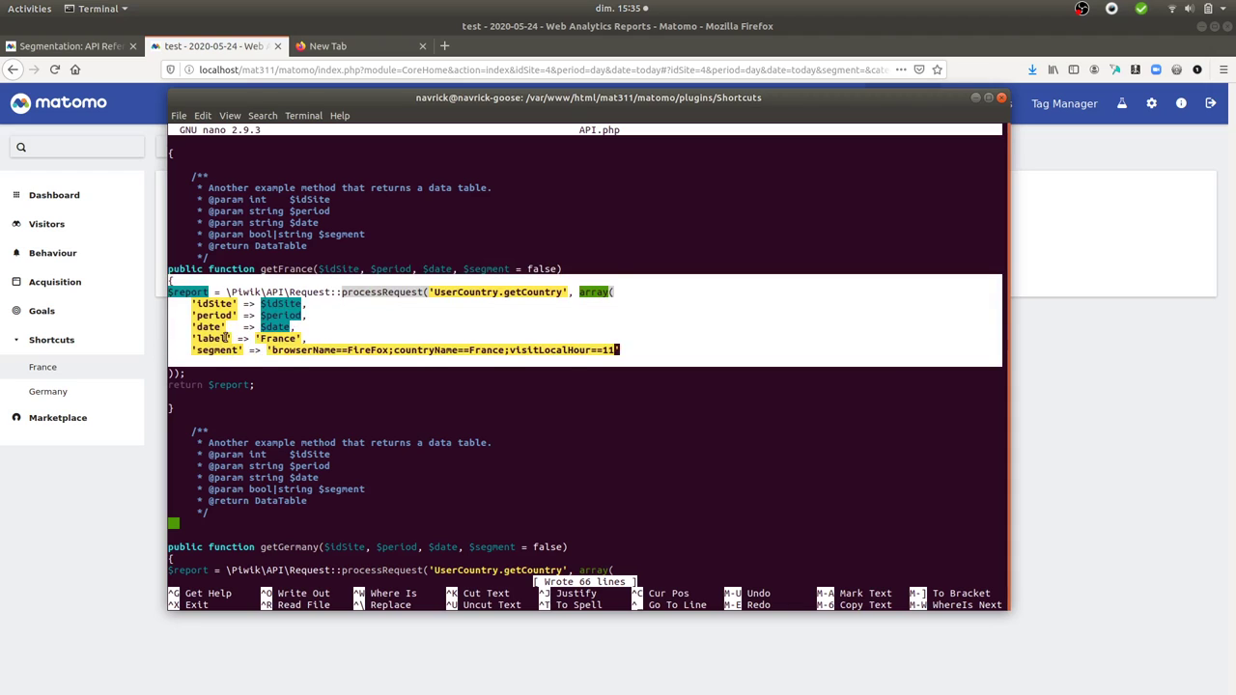
left_click(226, 339)
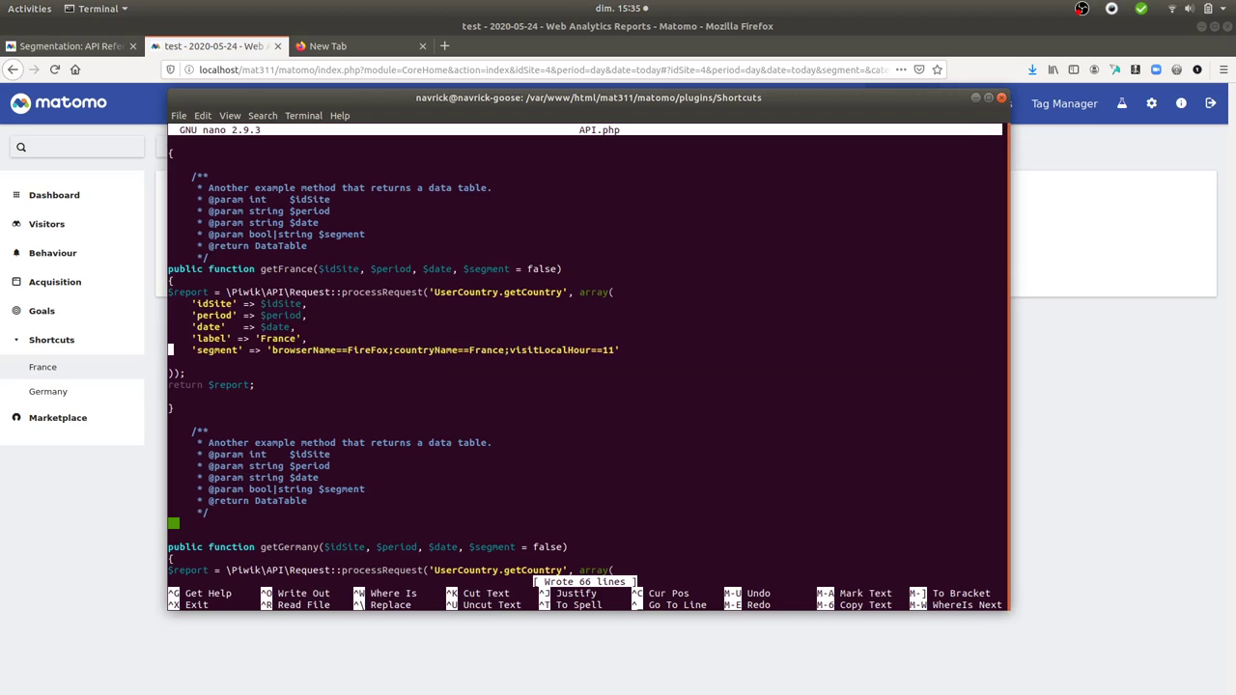
type("//")
key("ctrl+o")
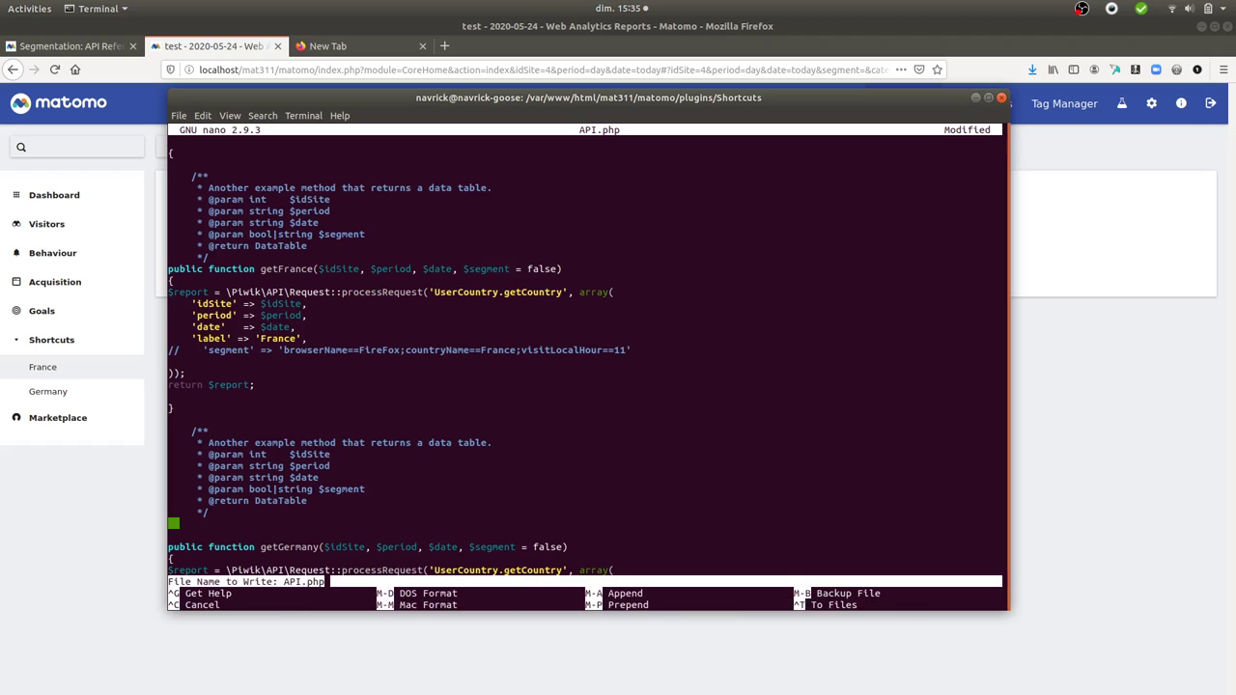
key("Return")
left_click(55, 530)
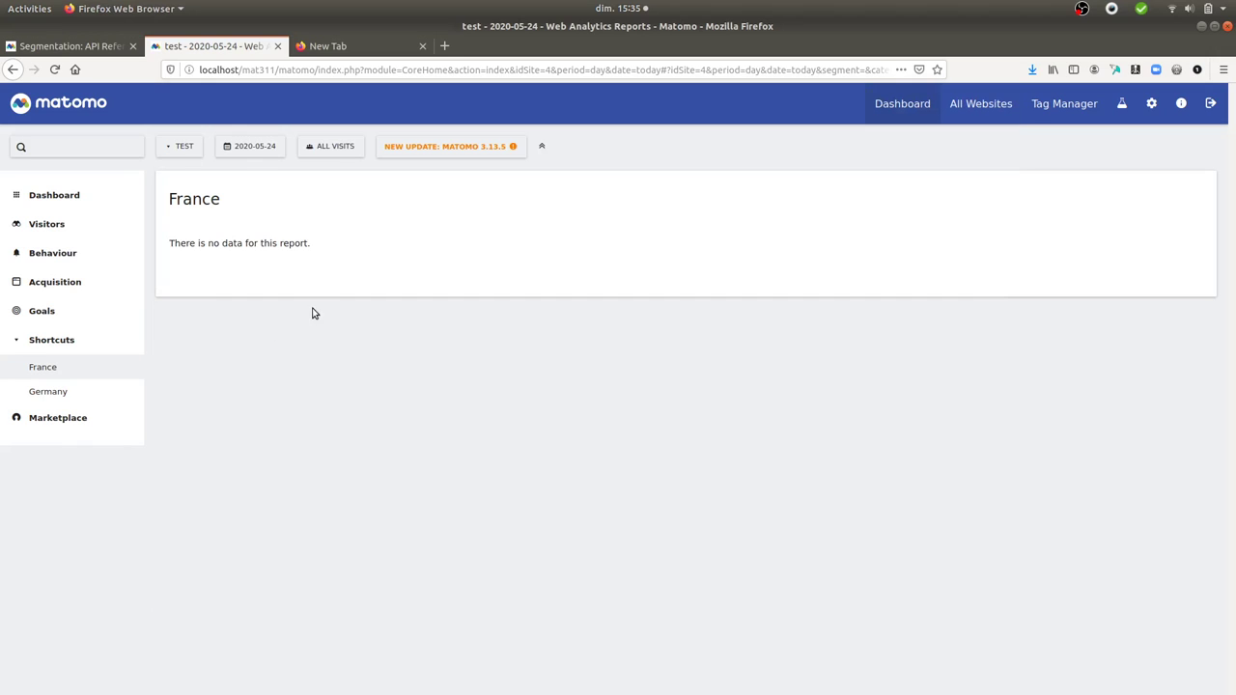
Step: Switch Matomo to the root site with a yearly period for 2020
left_click(196, 143)
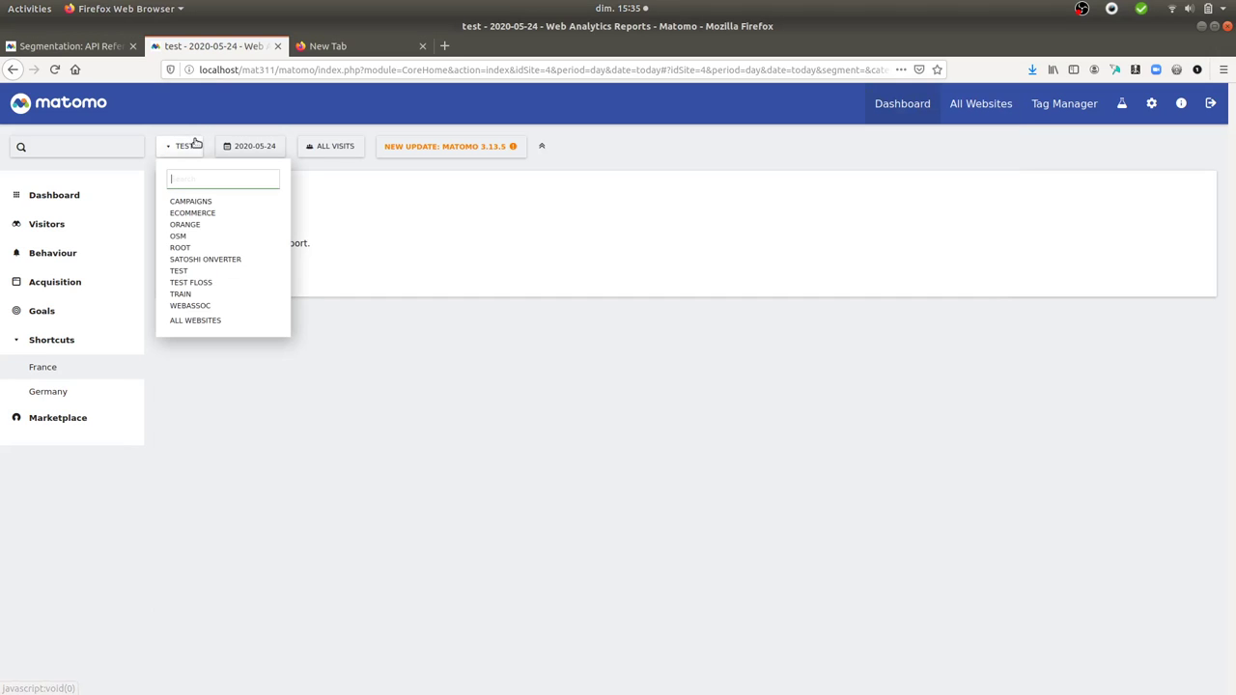
type("root")
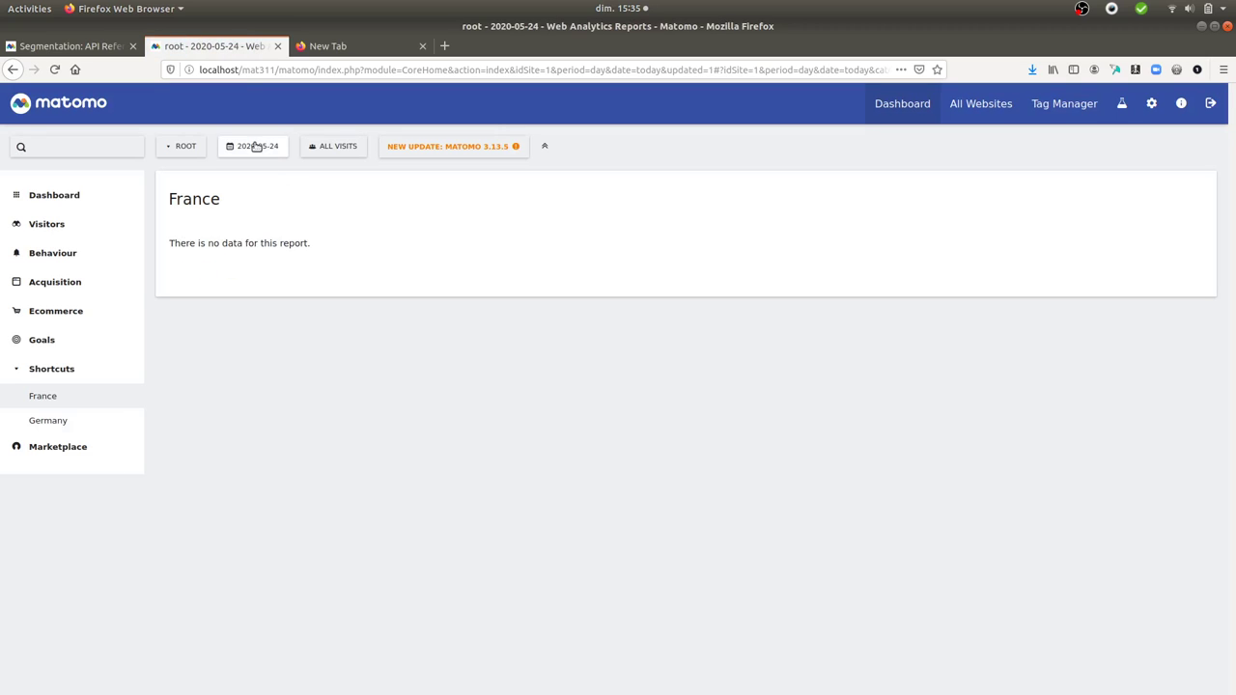
left_click(254, 146)
left_click(349, 239)
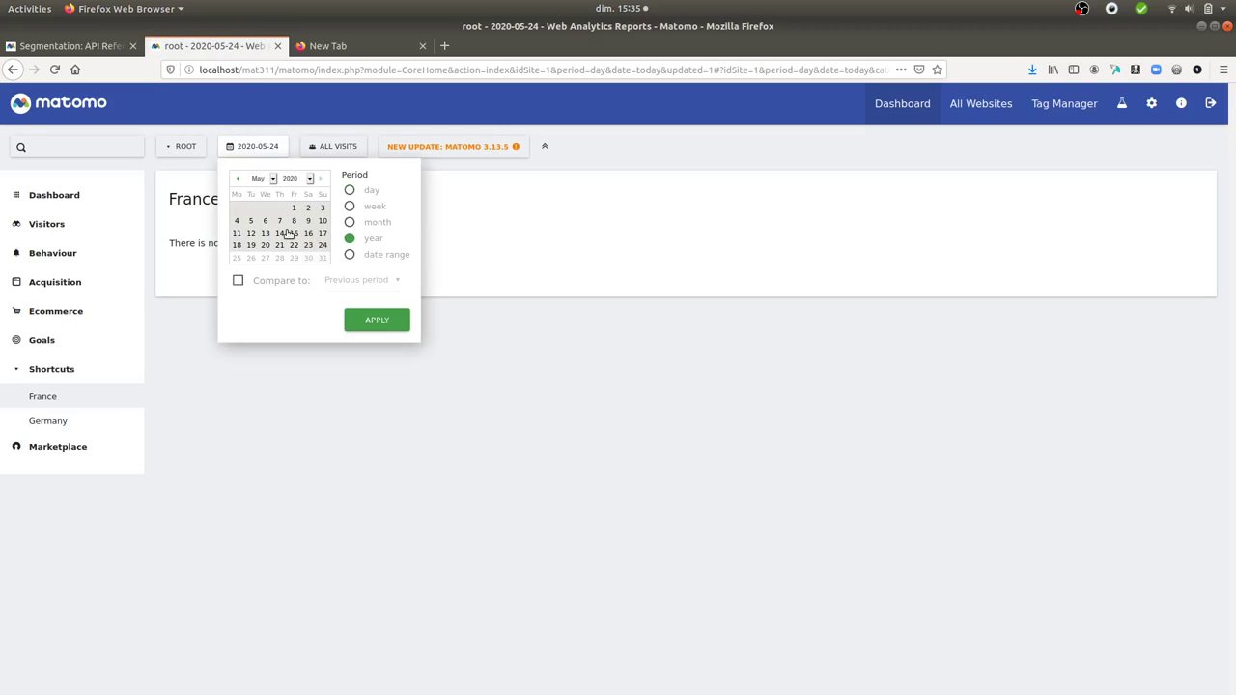
left_click(280, 234)
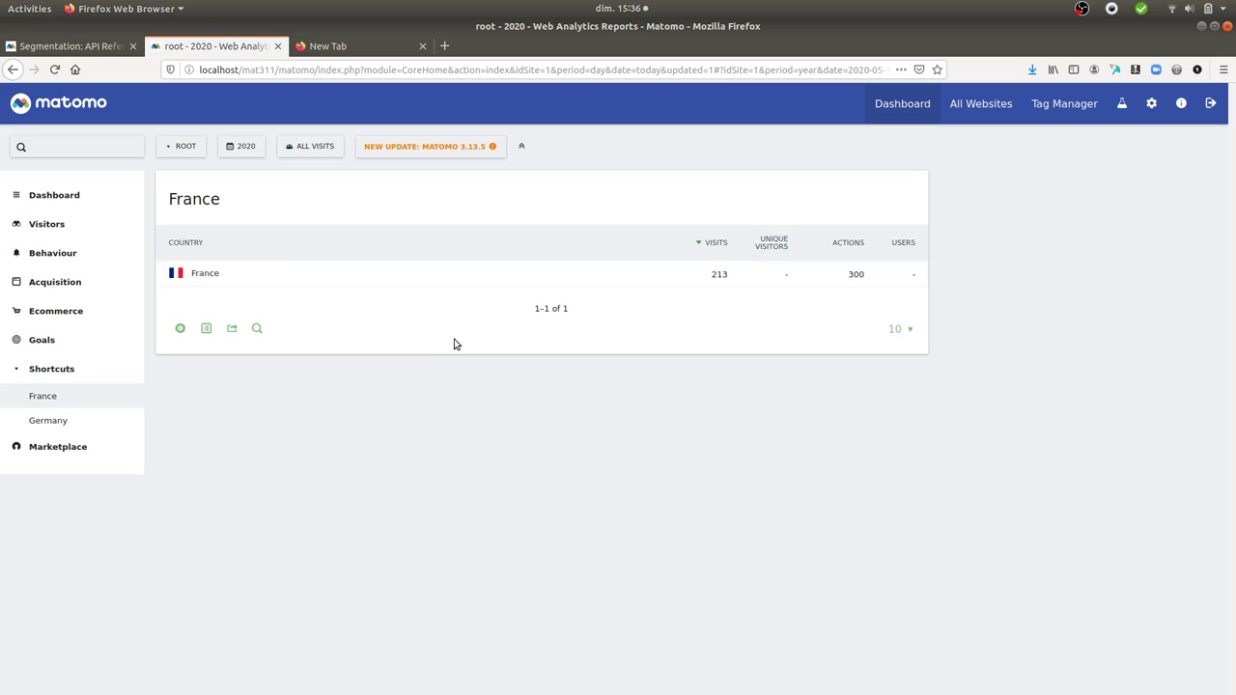
Step: Check the visitor Locations report, then open the France shortcut showing 213 visits and 300 actions
left_click(55, 223)
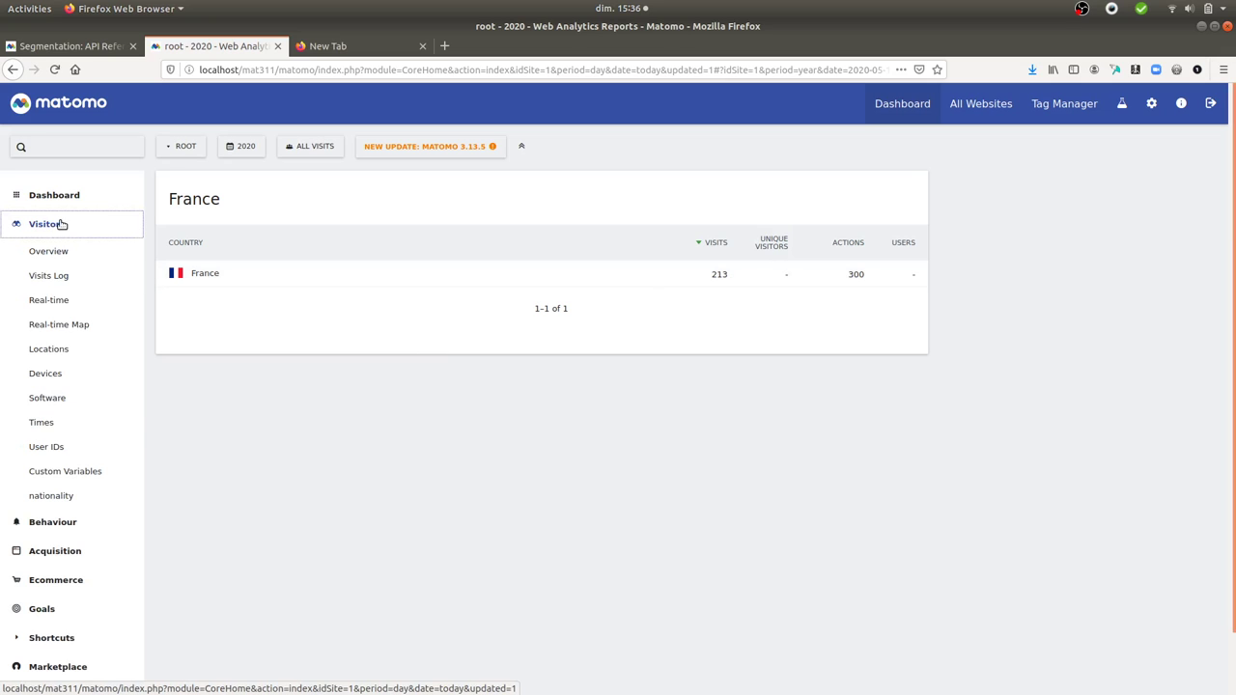
left_click(44, 352)
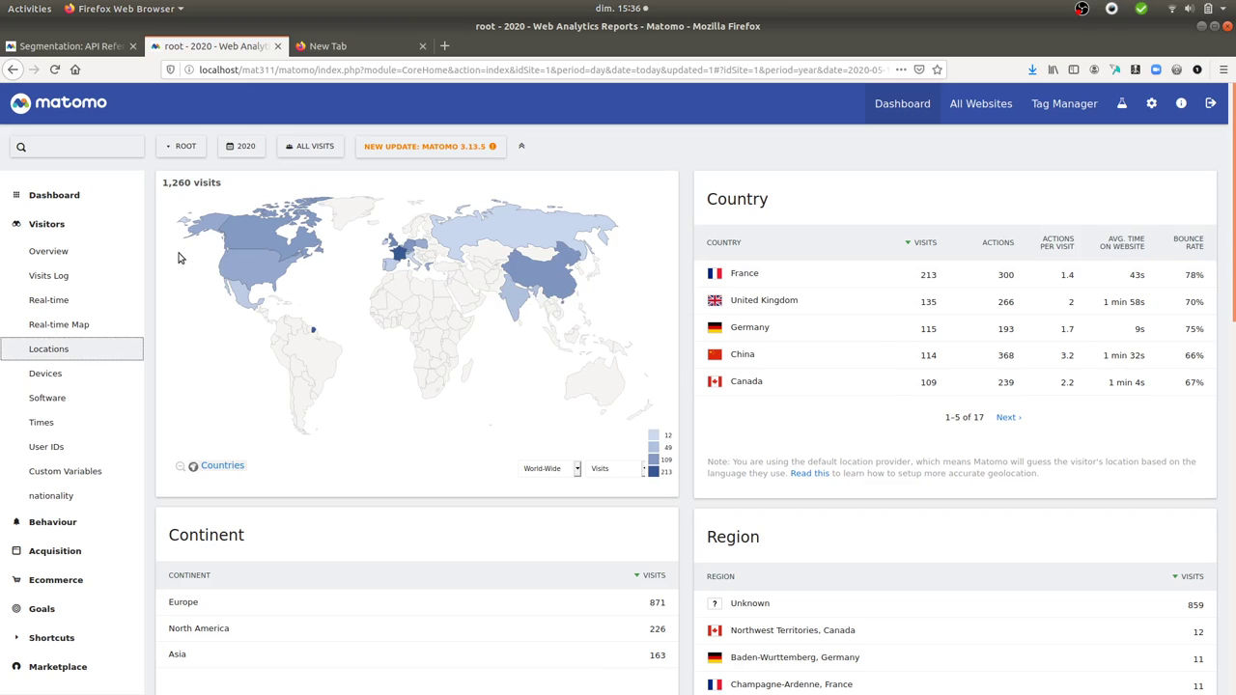
left_click(79, 233)
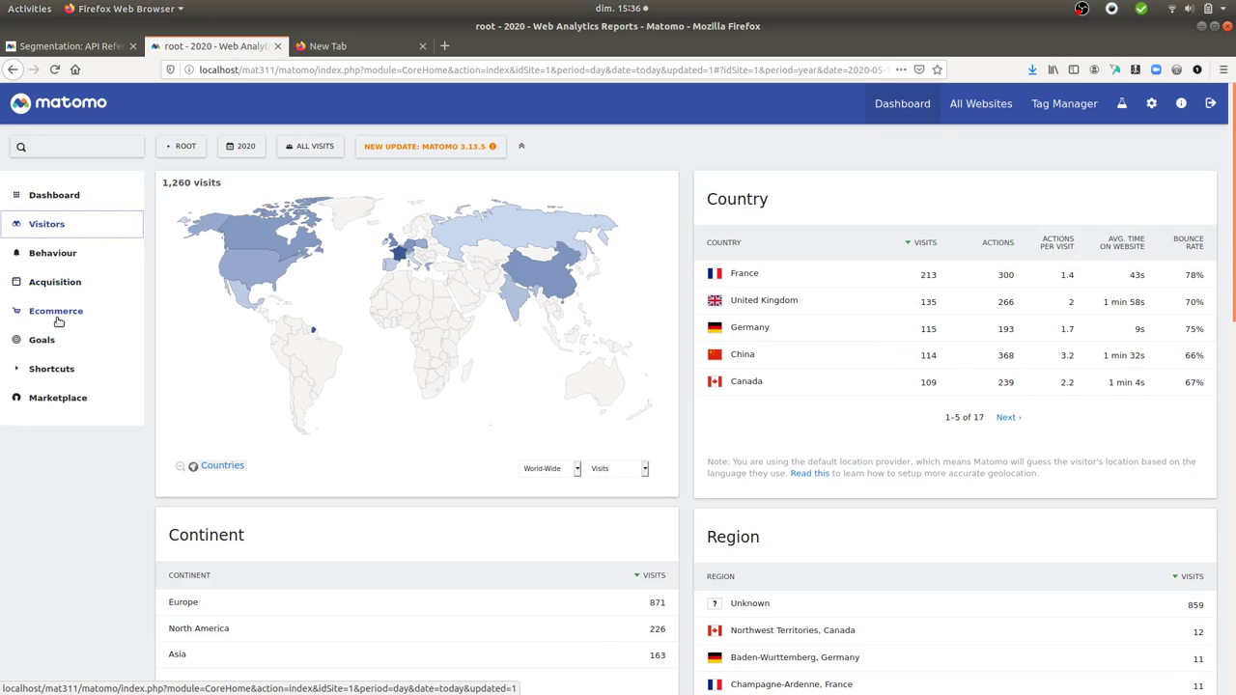
left_click(51, 367)
left_click(48, 397)
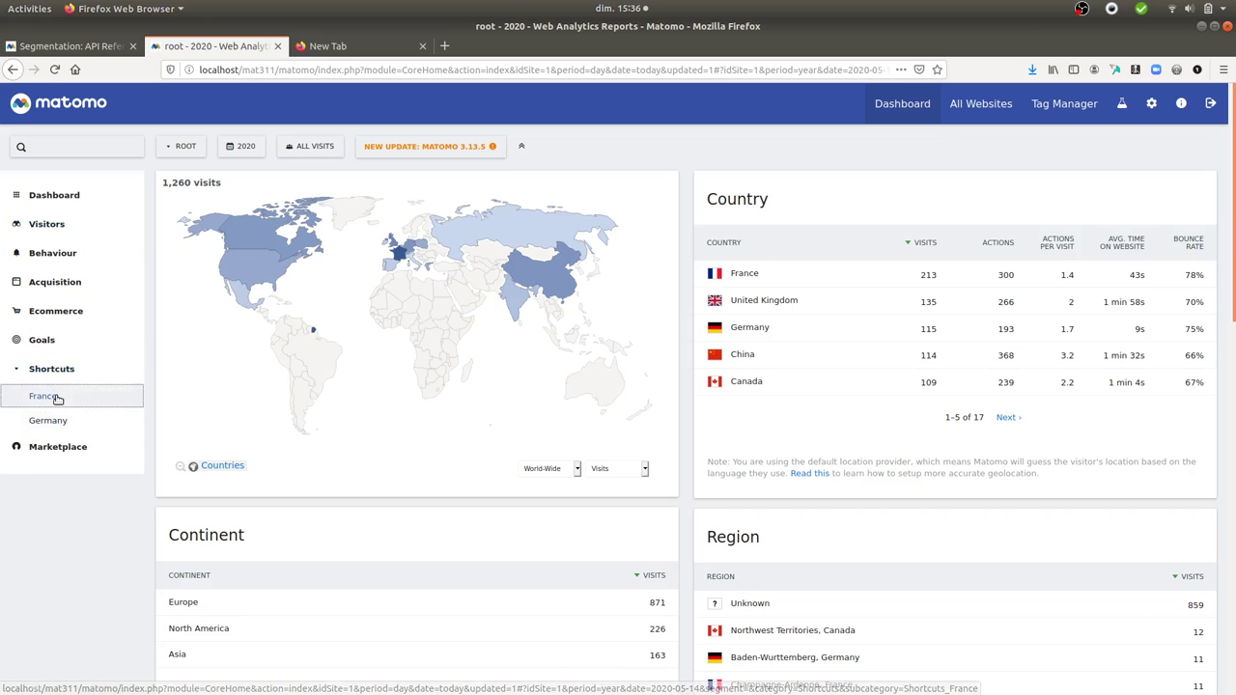
Step: Delete the // before getFrance's 'segment' line in API.php, then return to the Segmentation API reference
mouse_move(2, 394)
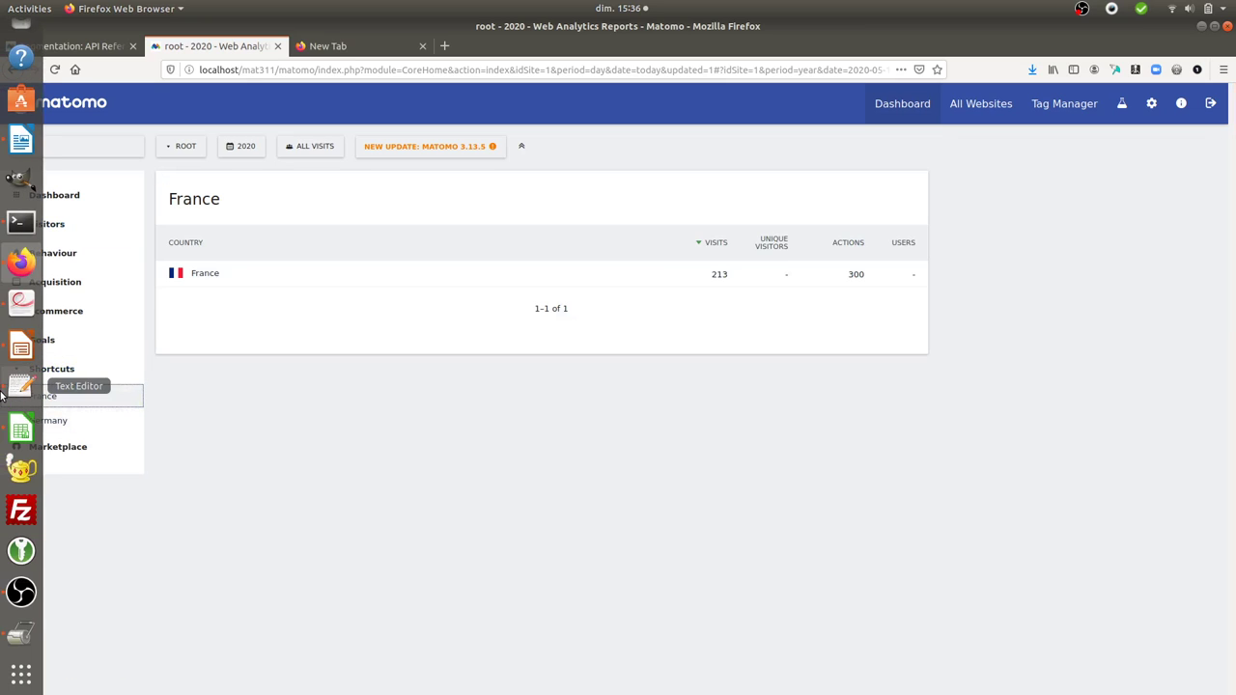
left_click(21, 222)
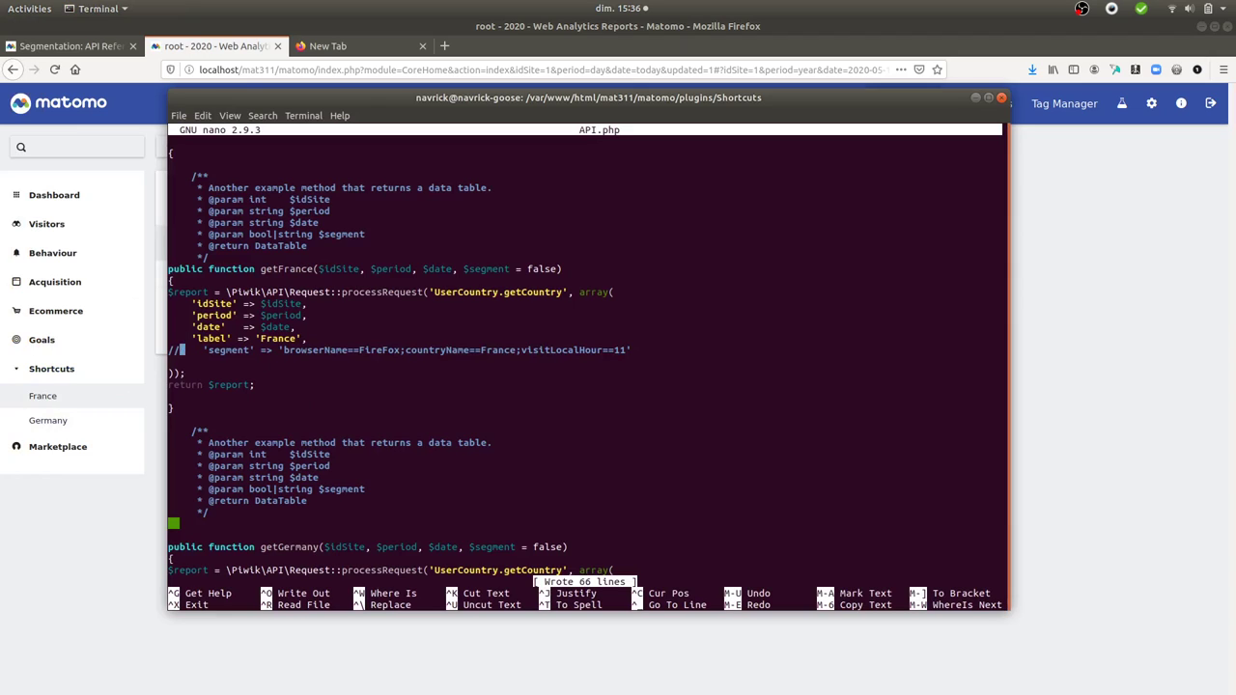
key("BackSpace")
key("BackSpace")
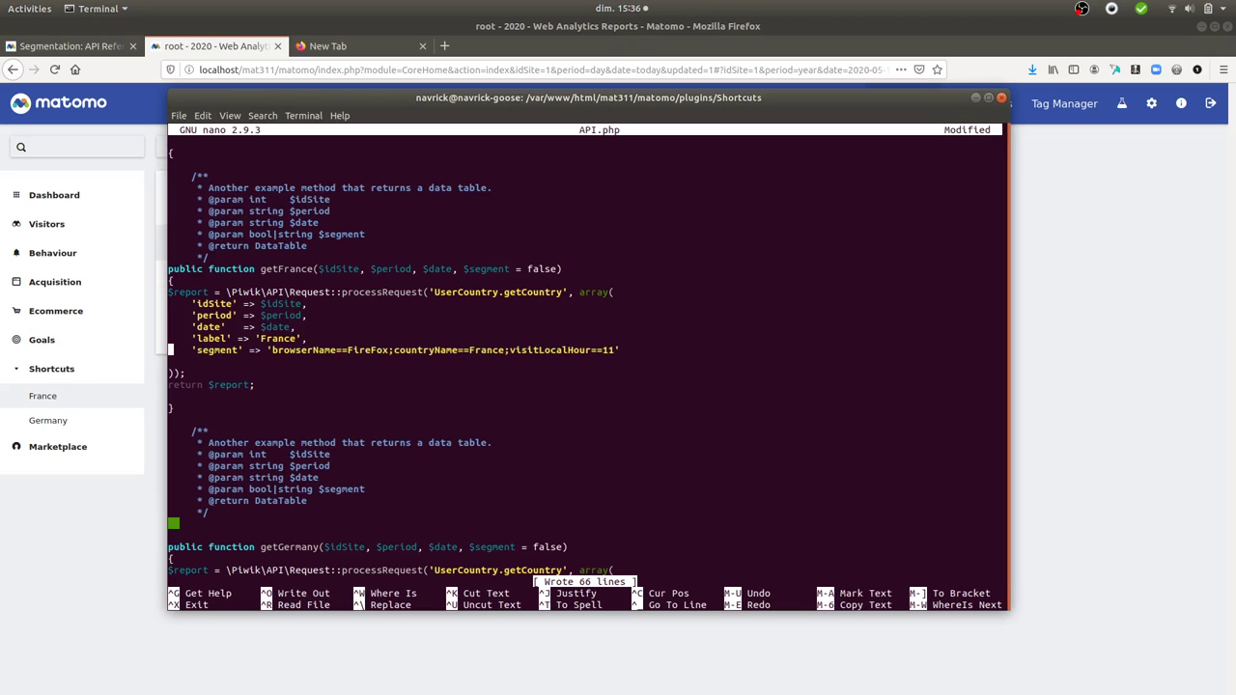
key("Right")
key("Right")
key("Right")
key("Right")
key("Right")
key("Right")
key("Right")
key("Right")
key("Right")
key("Right")
key("Right")
key("Right")
key("Right")
key("Right")
key("Right")
key("Right")
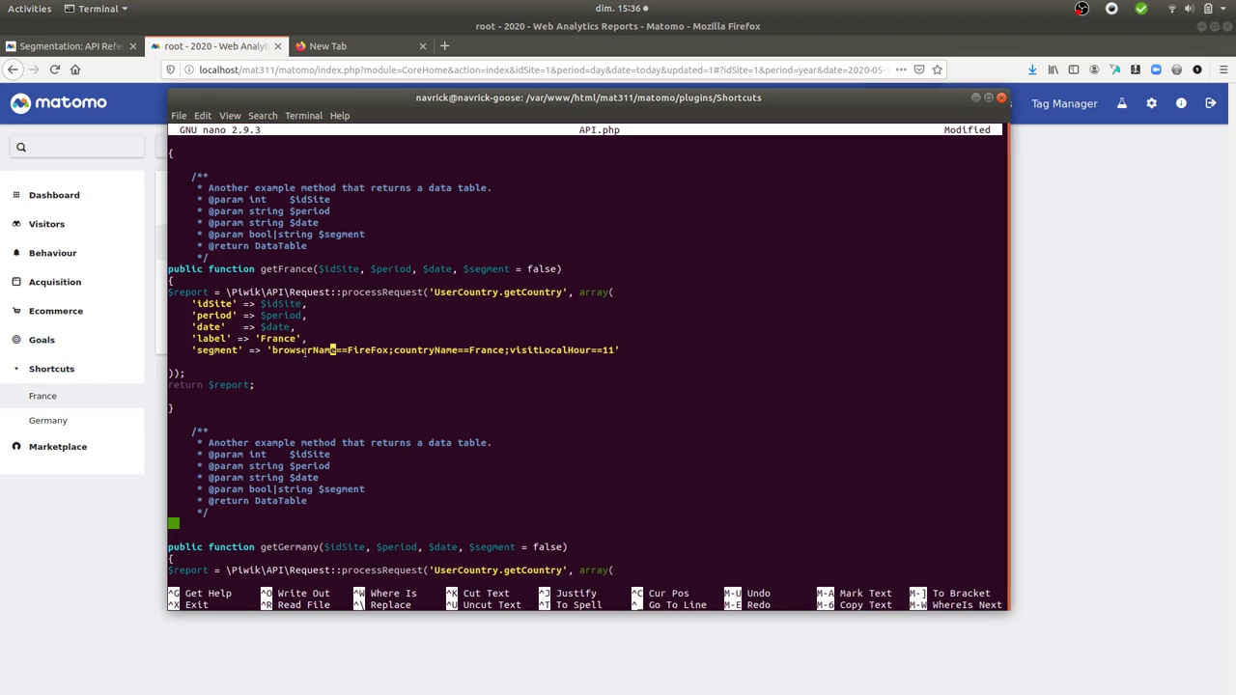
left_click(87, 46)
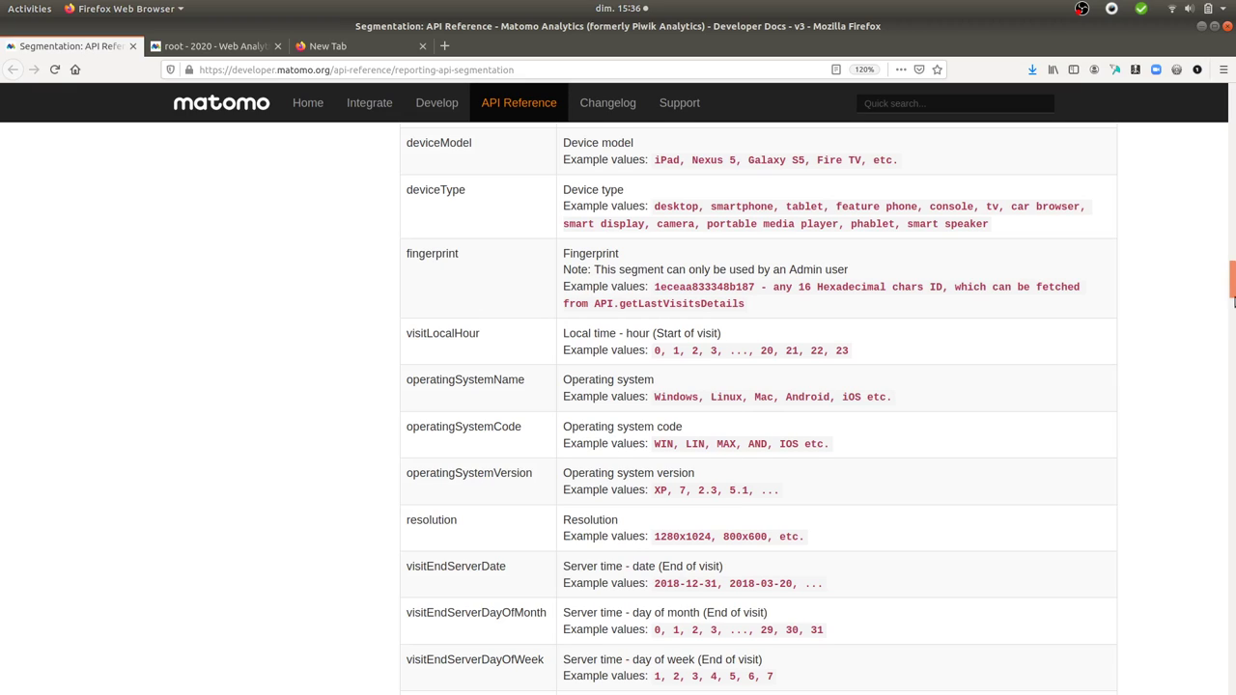
Step: Check the deviceType segment name in the docs, then save API.php with the France segment re-enabled
left_click_drag(477, 192, 408, 188)
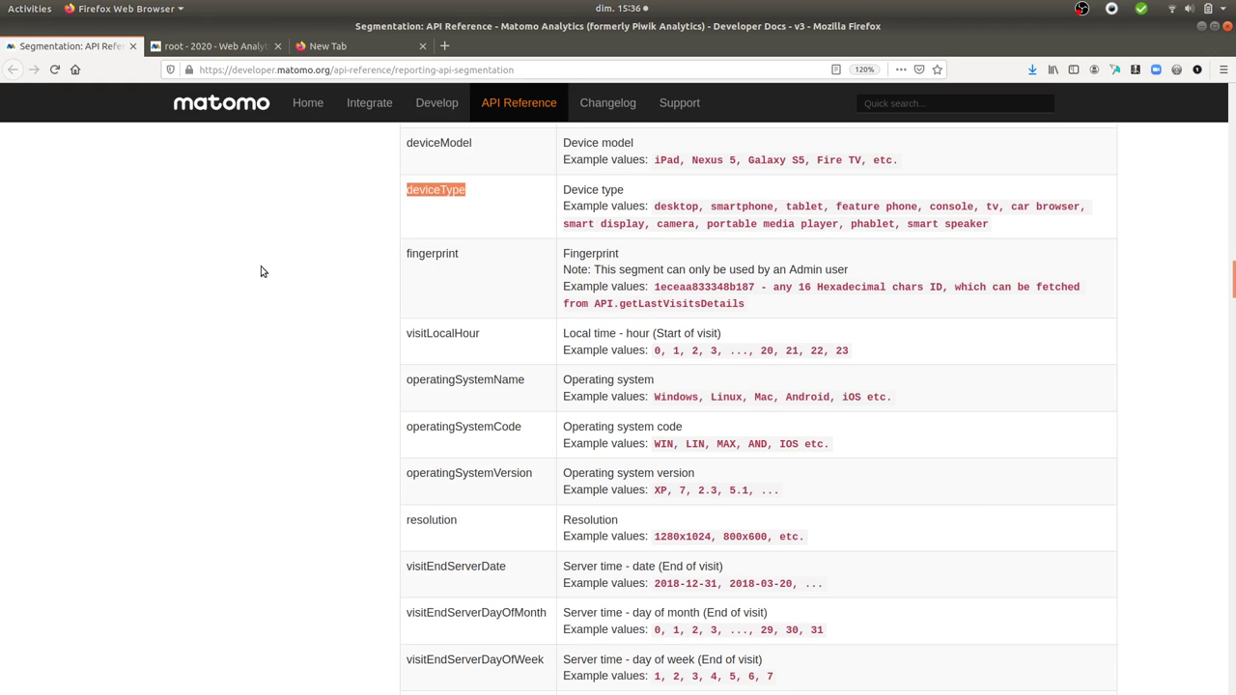
mouse_move(7, 305)
left_click(12, 227)
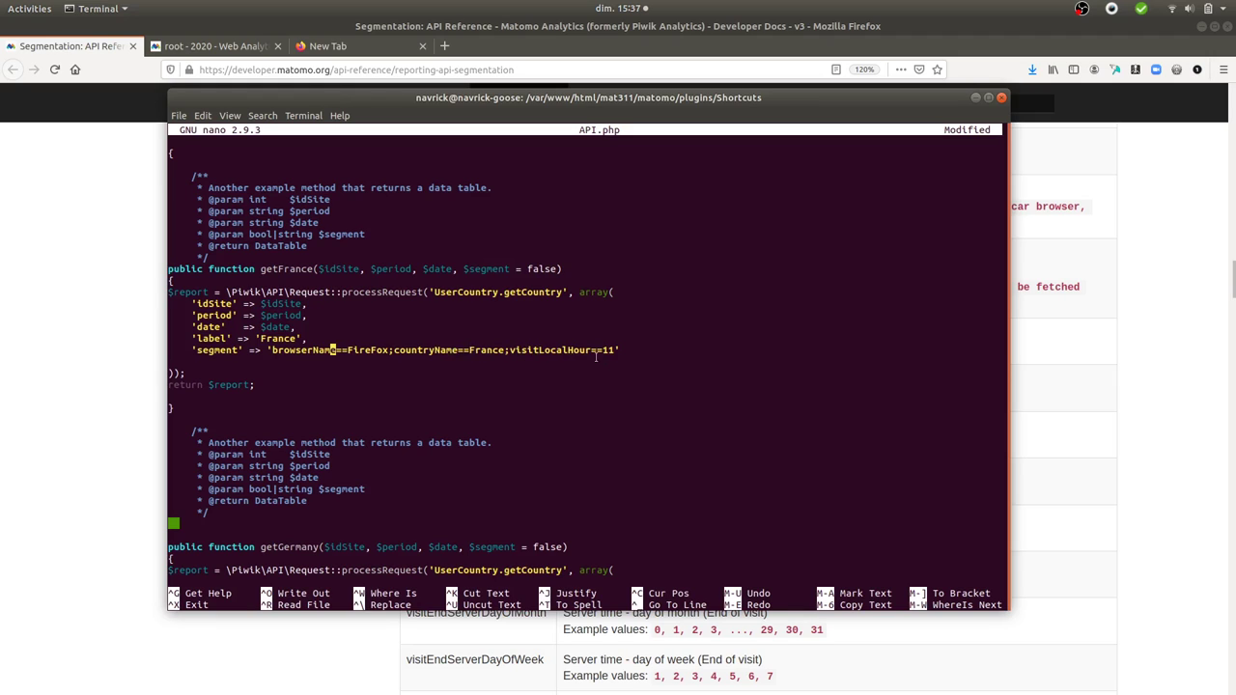
key("ctrl+o")
key("Return")
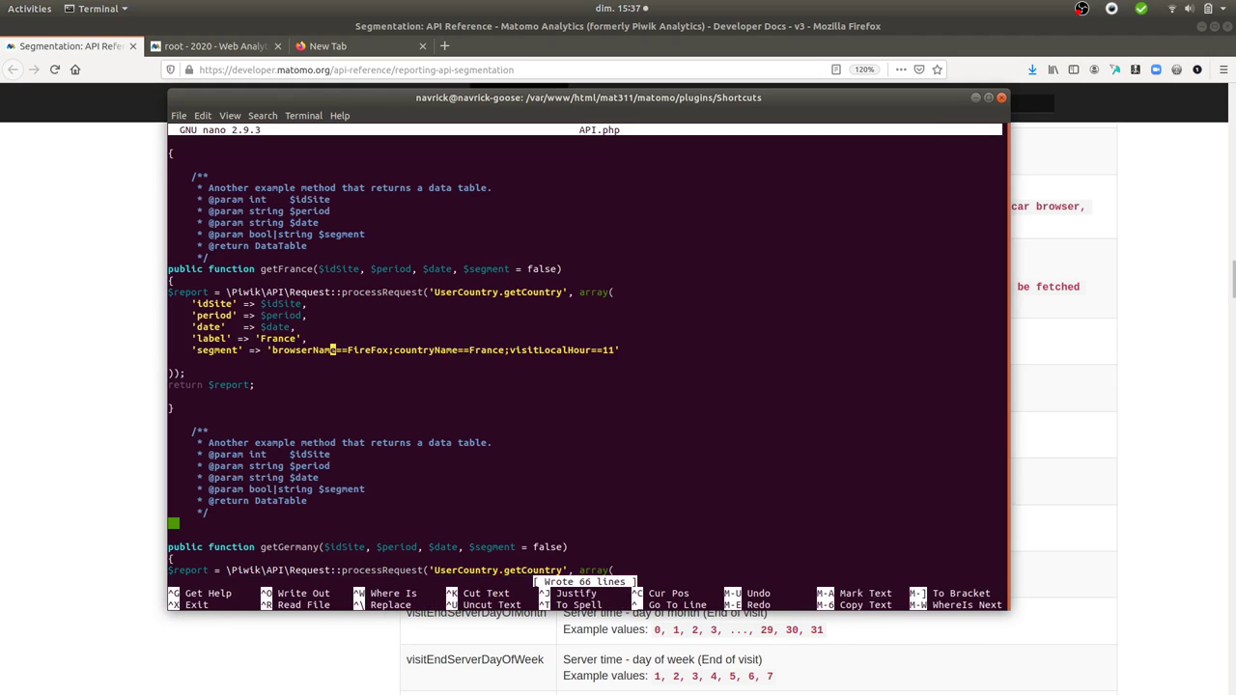
left_click(124, 228)
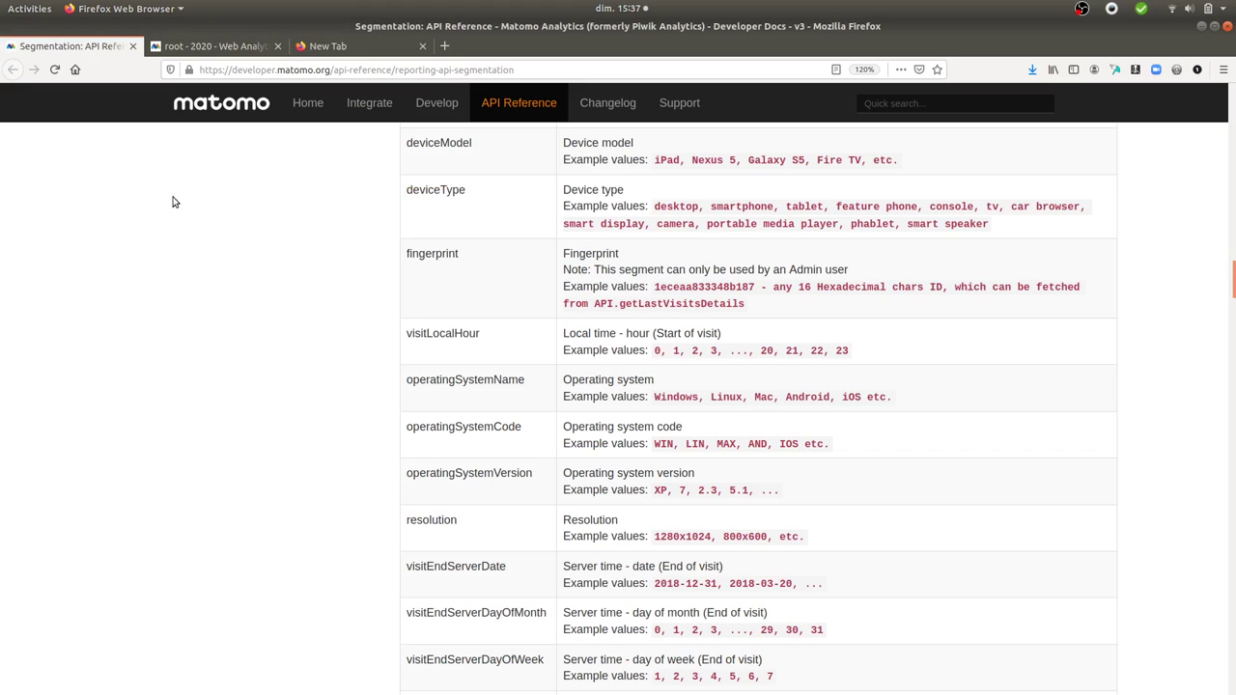
Step: Reload the root - 2020 France report, now showing 3 visits and 1 action
left_click(230, 52)
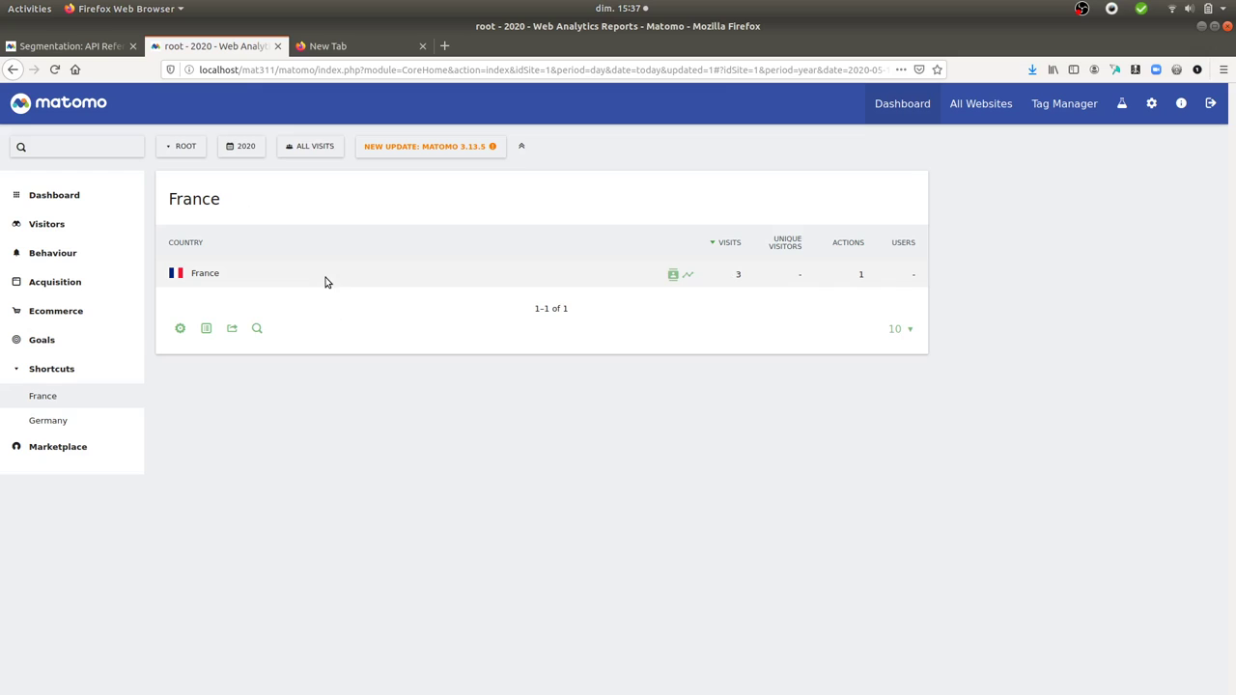
Step: Create a new alert from Personal > Alerts and set 'This applies to report' to France
left_click(1152, 121)
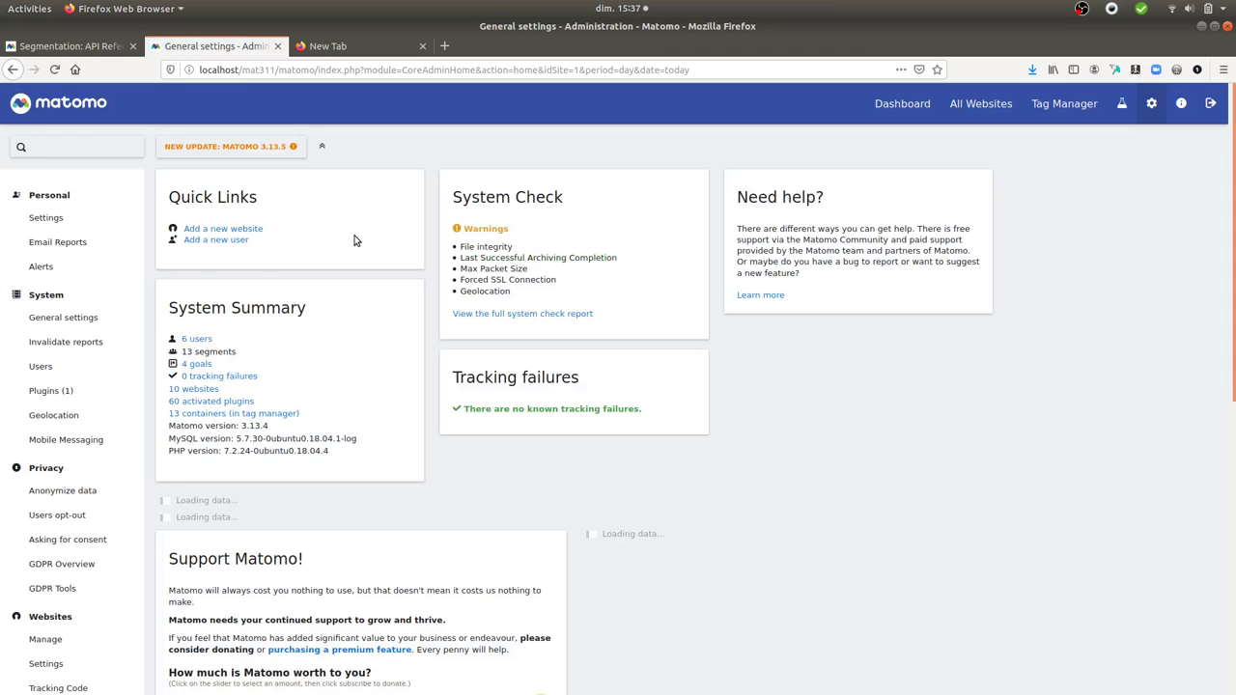
left_click(92, 270)
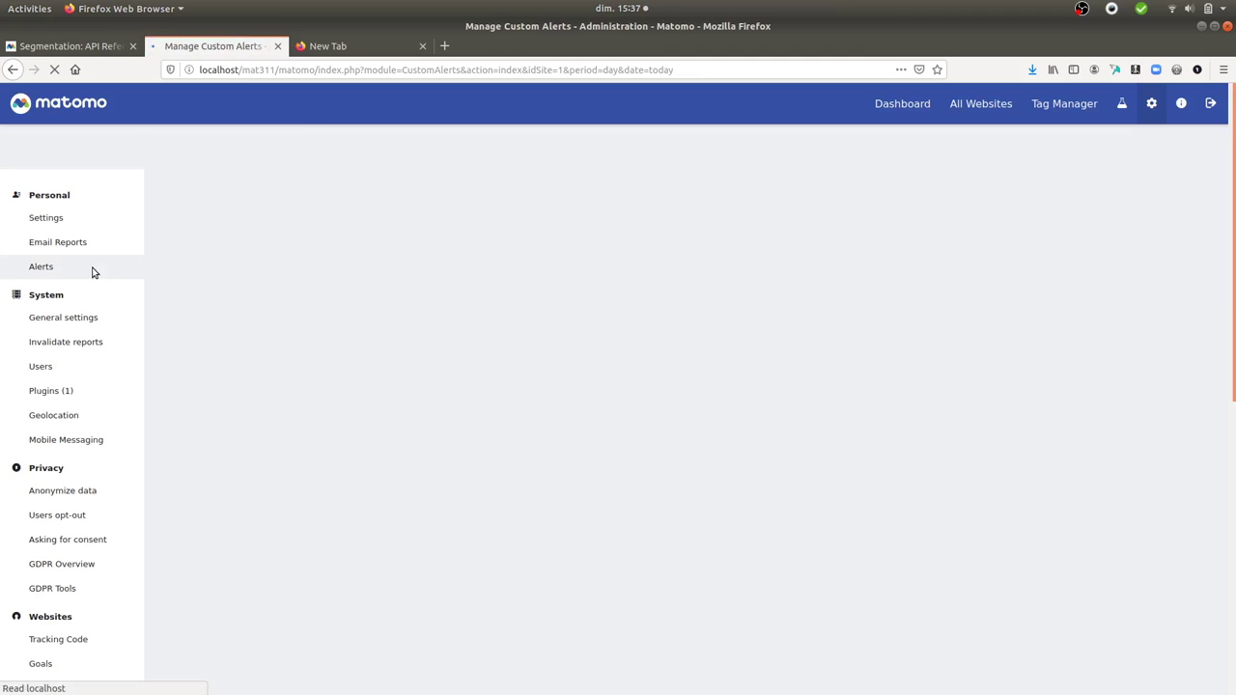
left_click(238, 342)
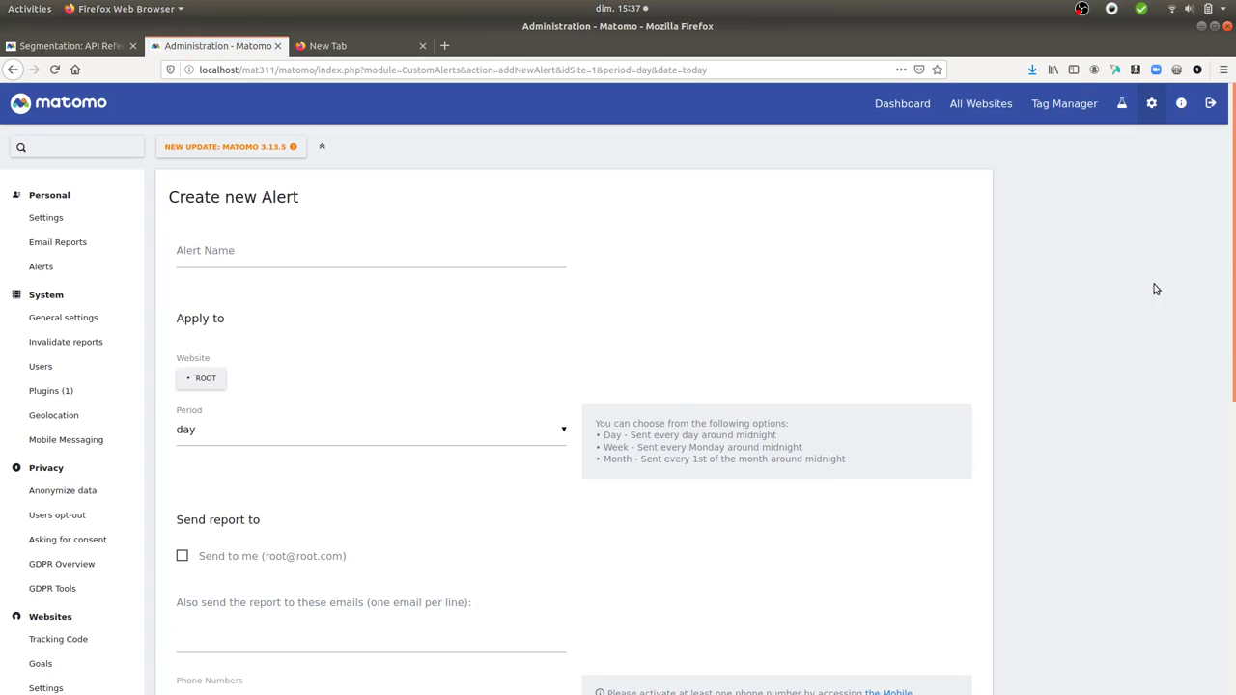
scroll(1189, 447, "down", 5)
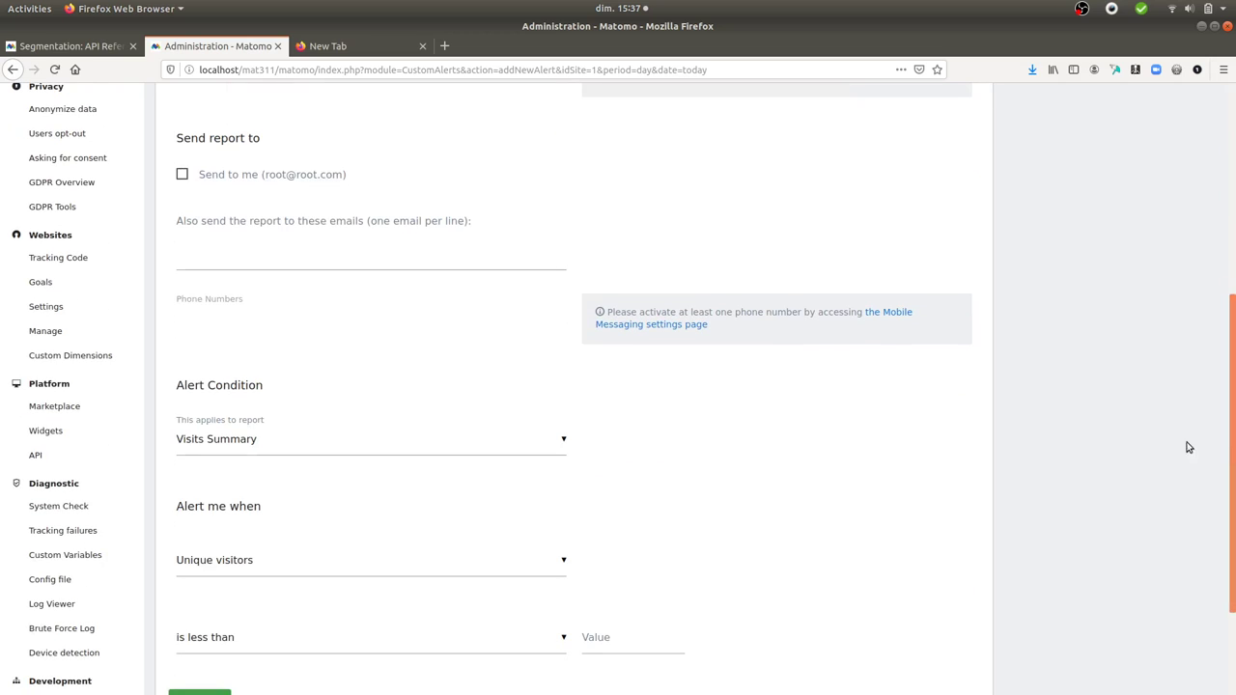
left_click(419, 440)
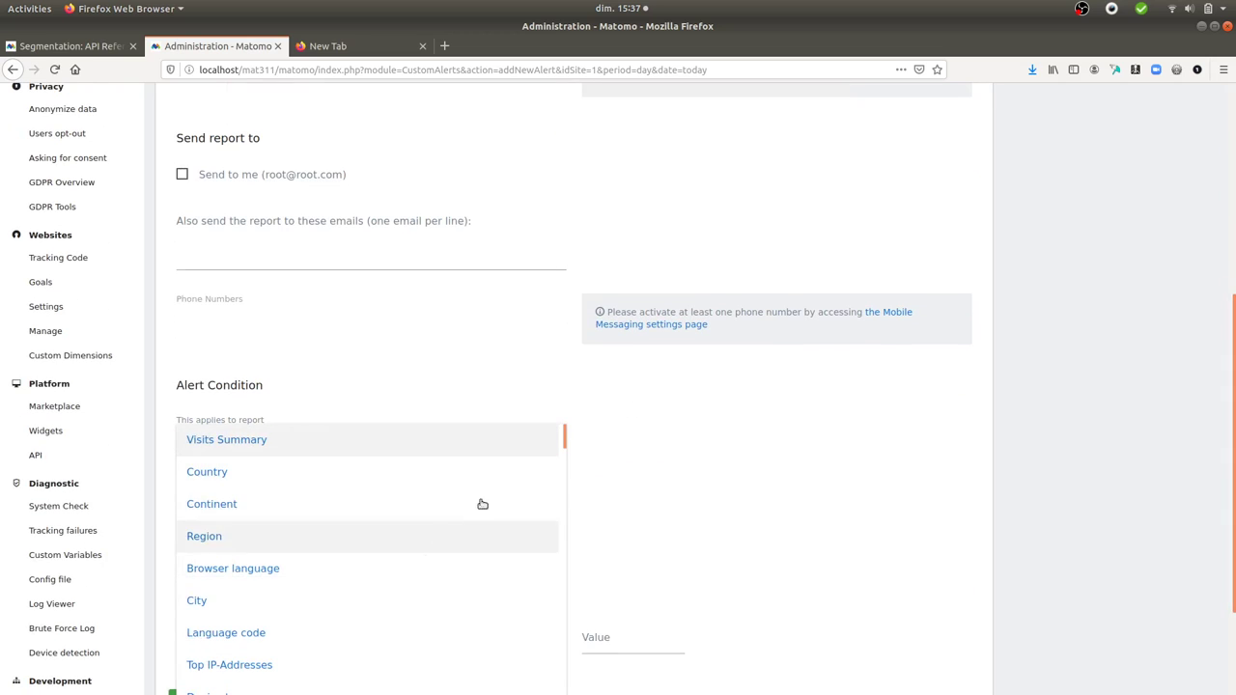
left_click_drag(565, 441, 573, 687)
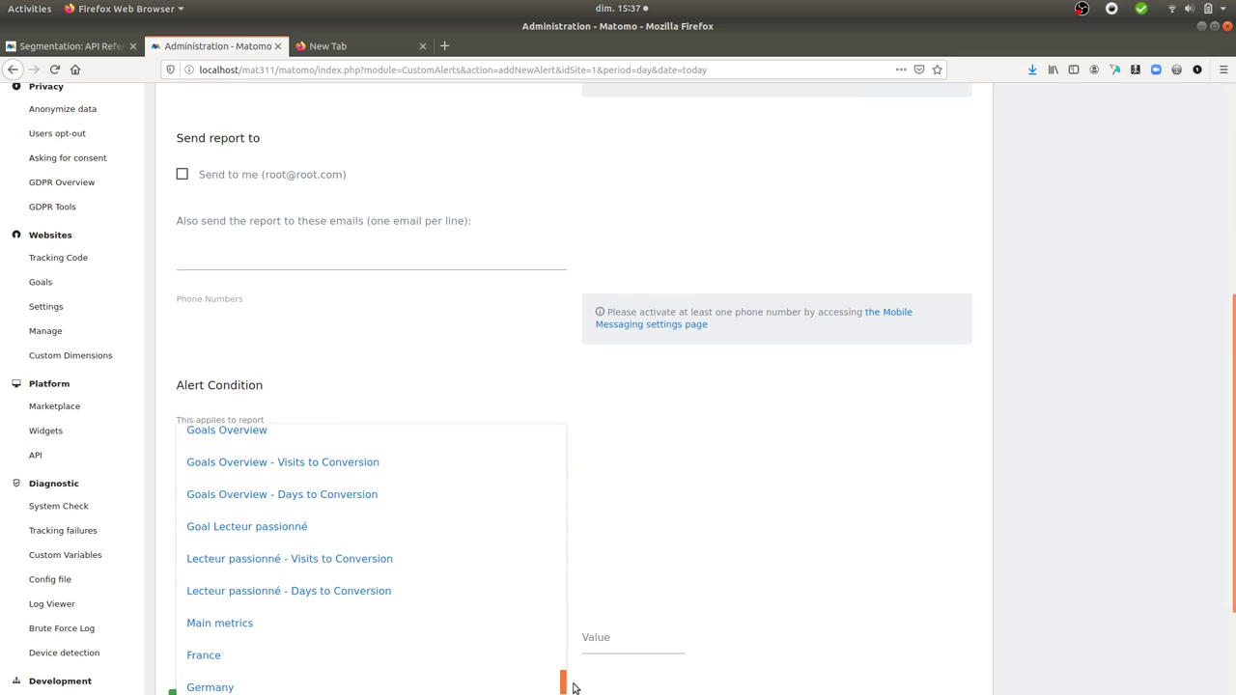
left_click(436, 656)
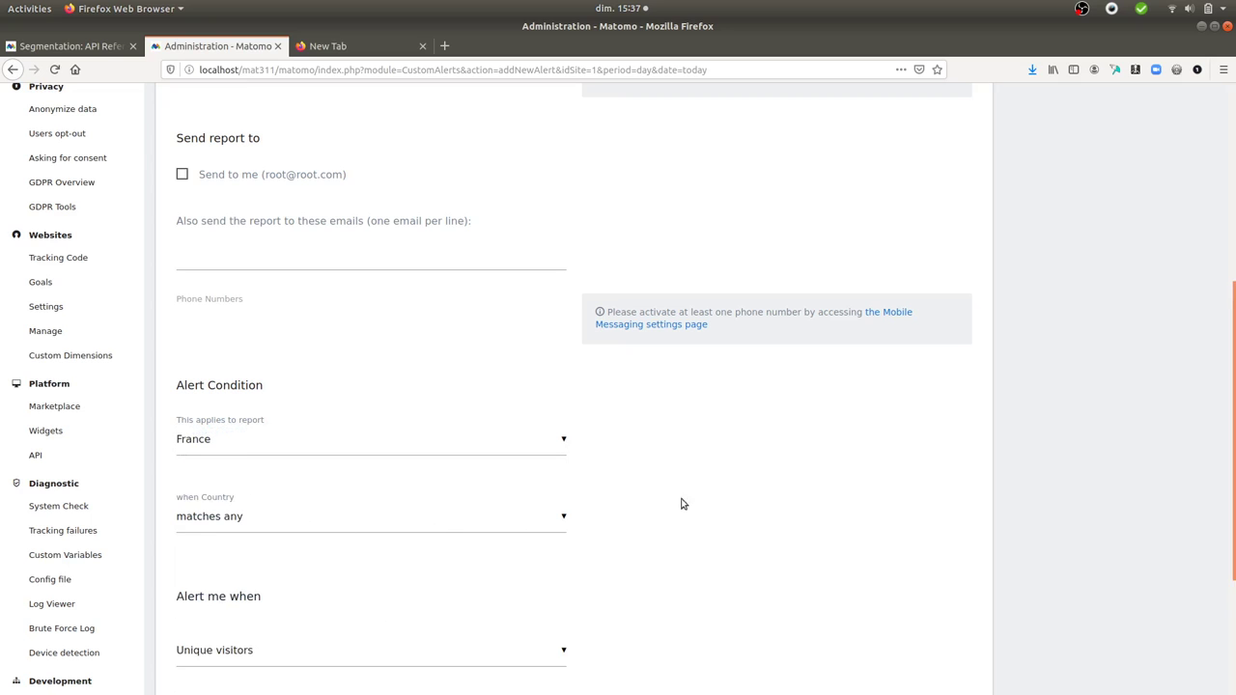
Step: Set the alert condition to 'is greater than' with a Value of 1
scroll(680, 504, "down", 5)
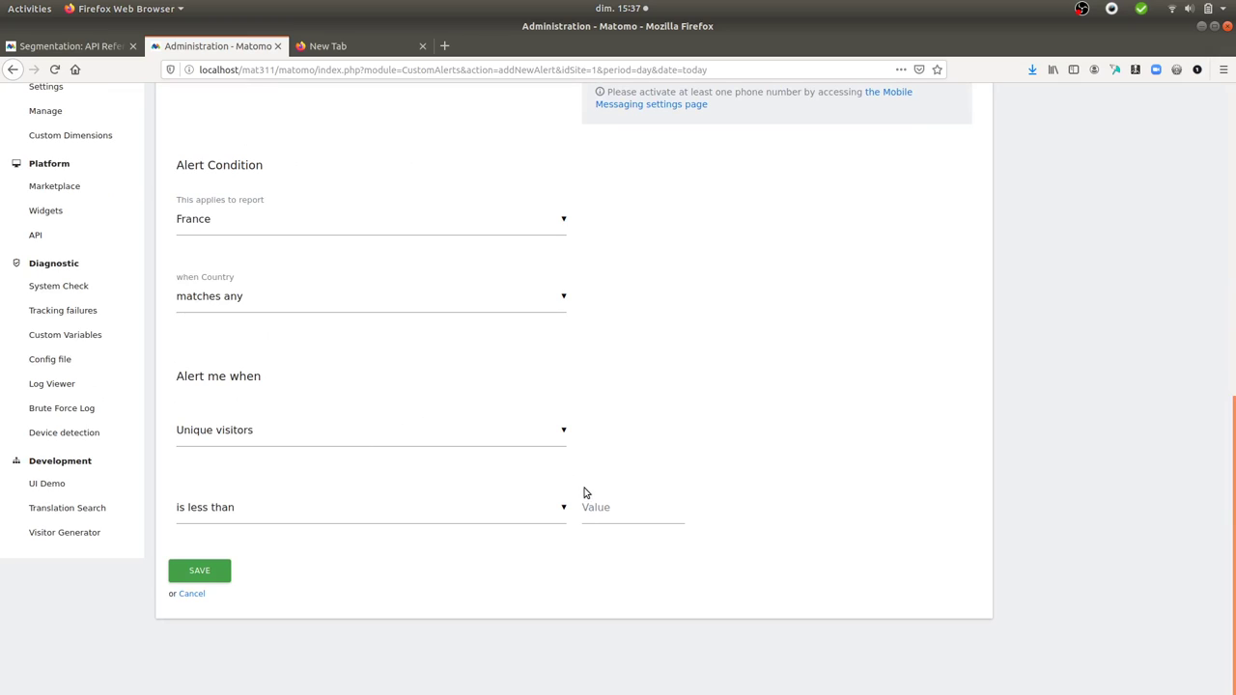
left_click(505, 521)
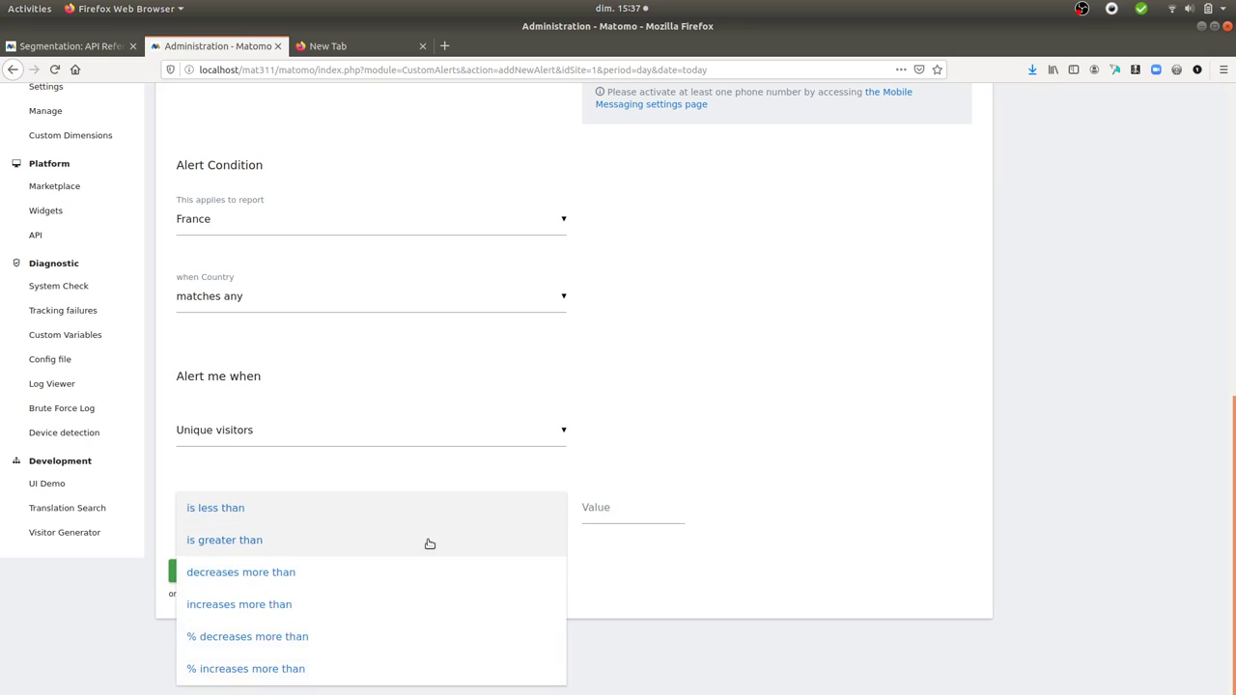
left_click(410, 544)
left_click(627, 505)
type("1")
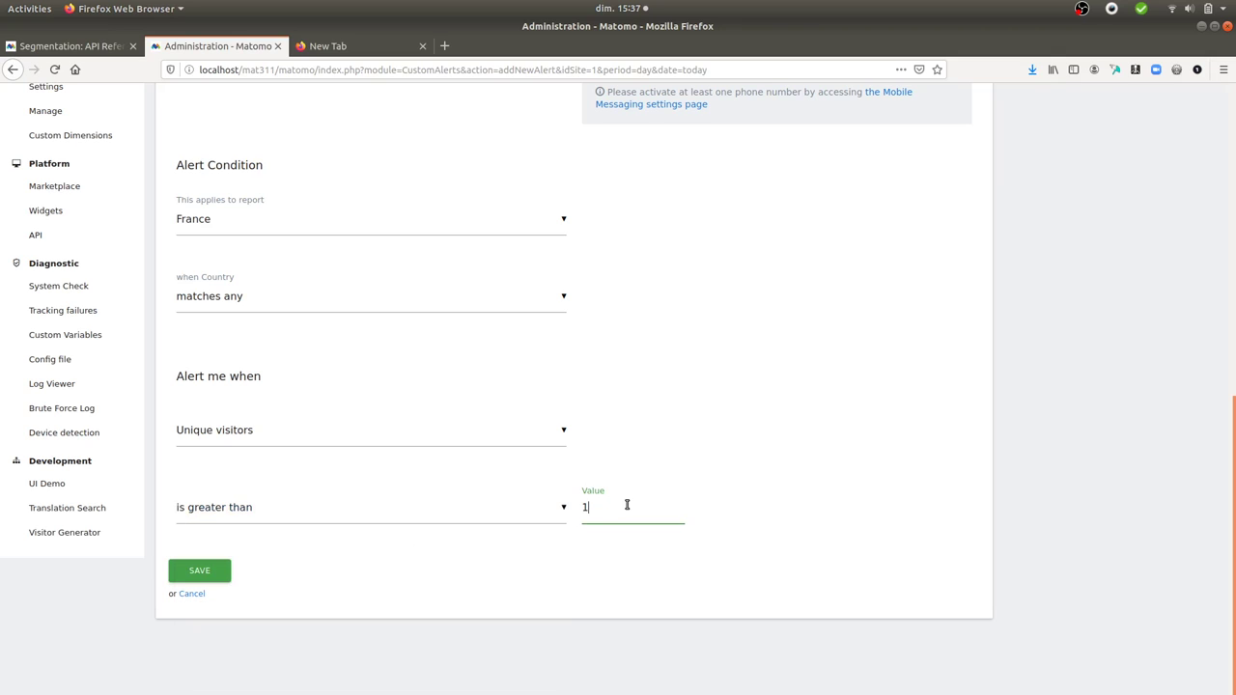
left_click(691, 457)
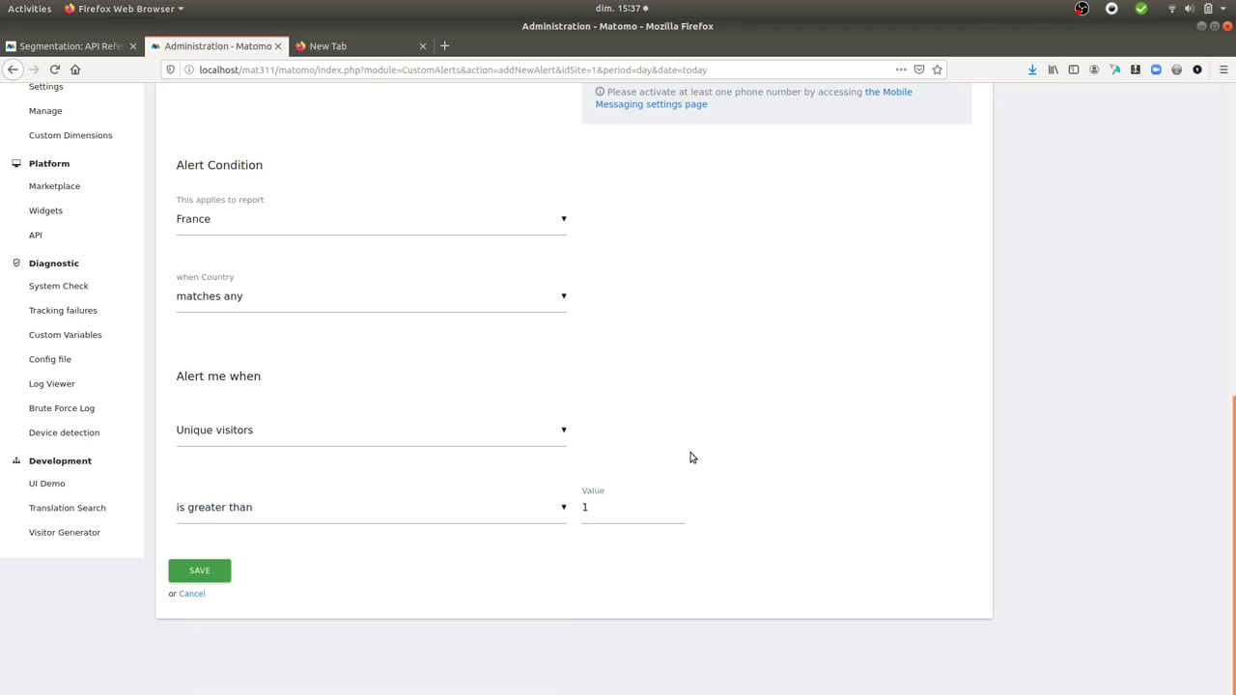